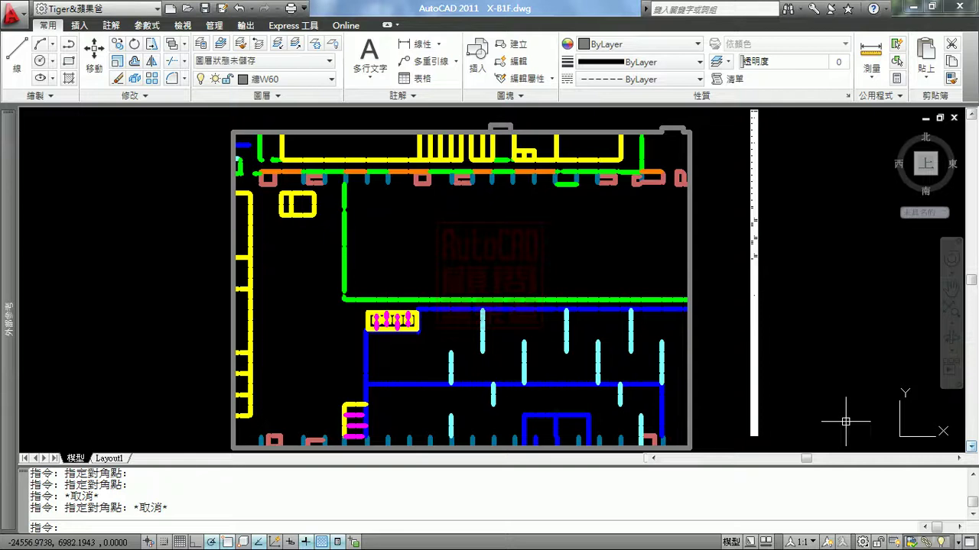
# Step: Export the wall-length table's data from the AutoCAD drawing as Table1.csv
pyautogui.click(753, 295)
pyautogui.click(753, 295)
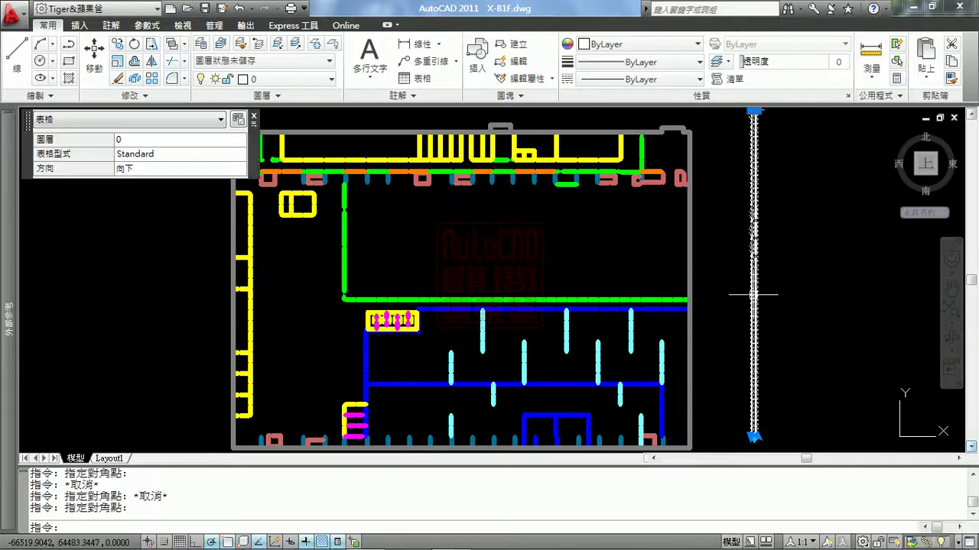
pyautogui.rightClick(753, 295)
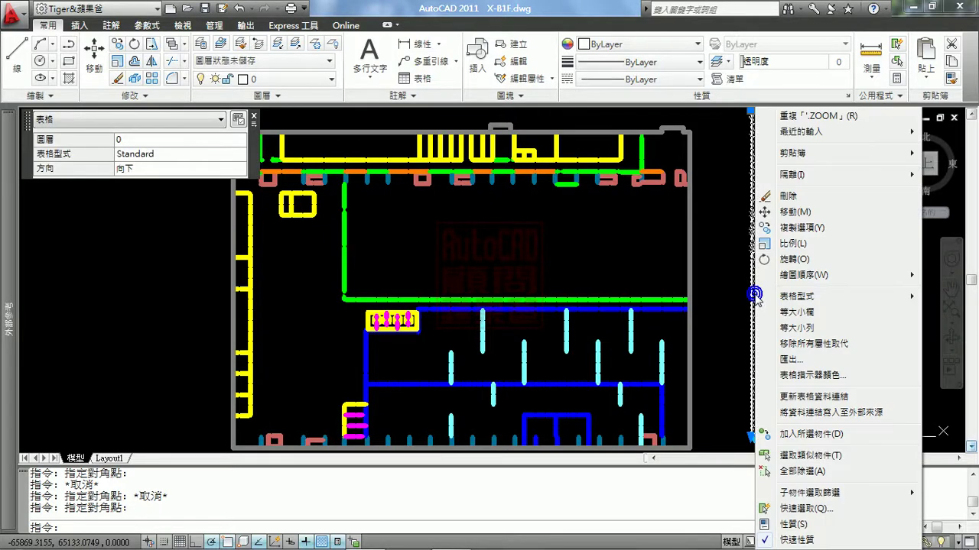
pyautogui.click(818, 358)
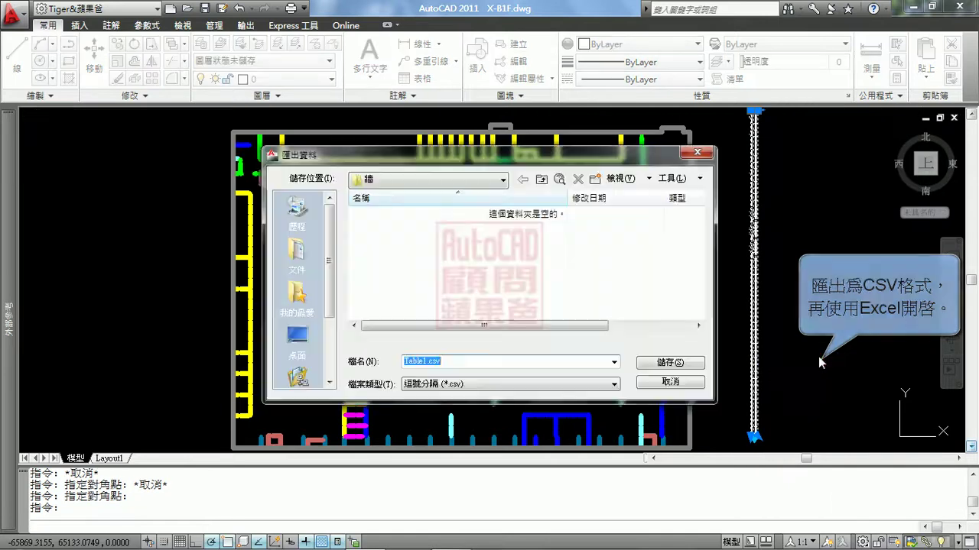
pyautogui.click(680, 364)
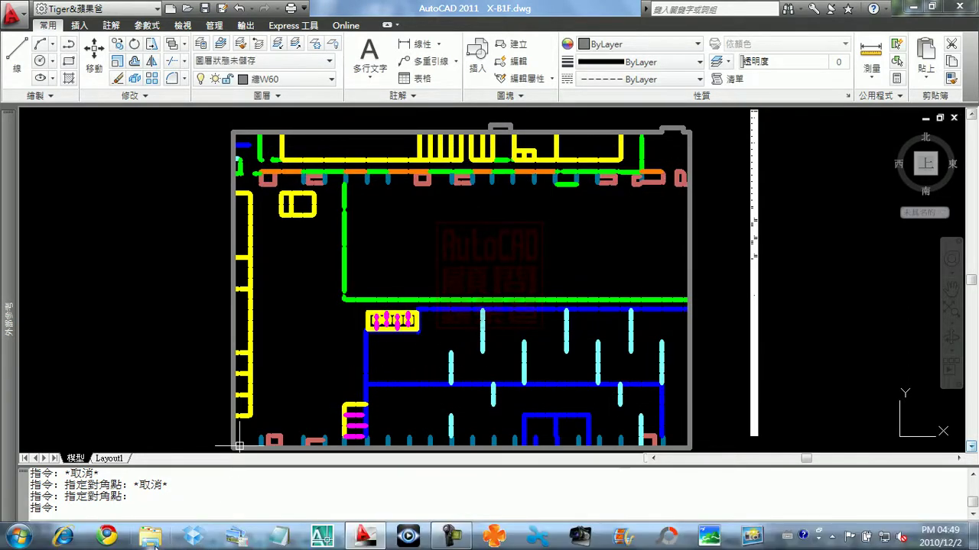
# Step: Open Table1.csv from C:\101201-面積計算\牆 in Excel
pyautogui.click(152, 538)
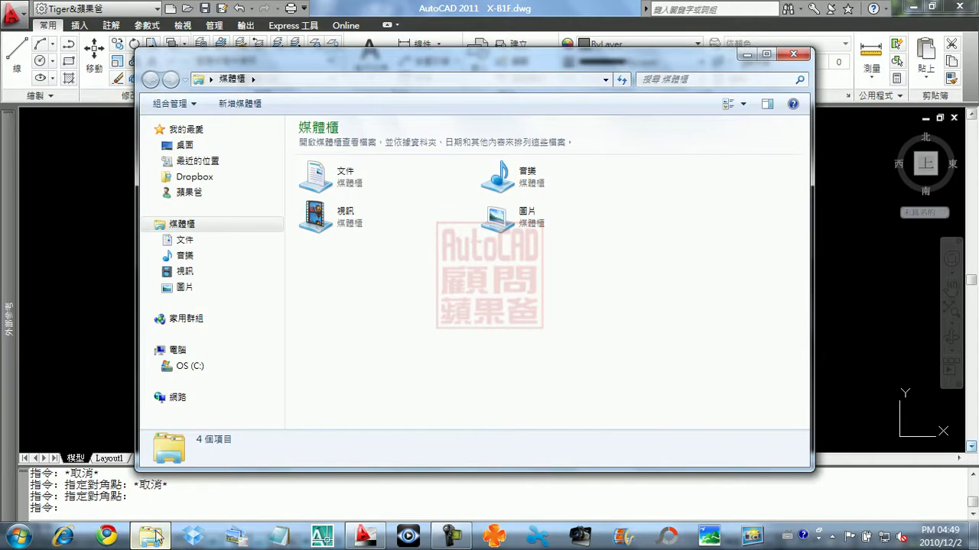
pyautogui.click(188, 367)
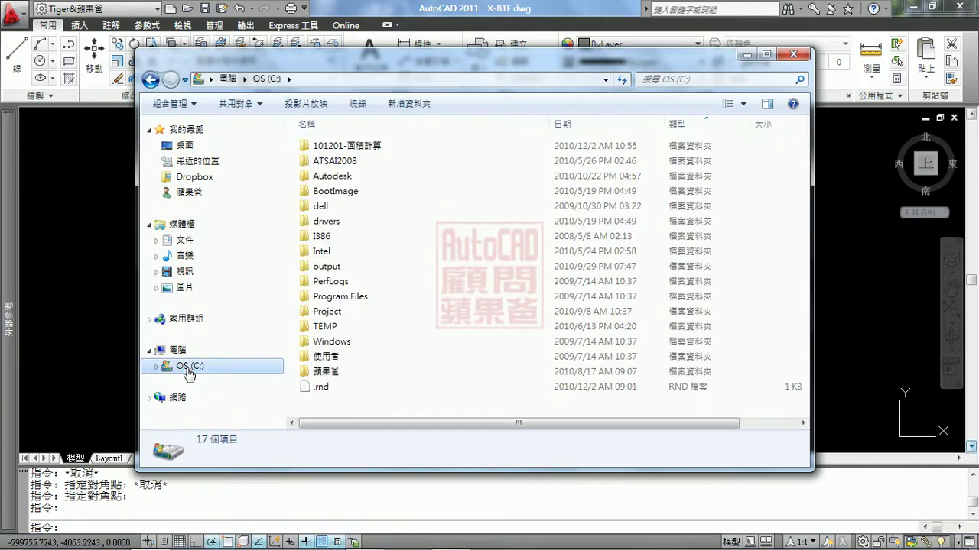
pyautogui.doubleClick(357, 146)
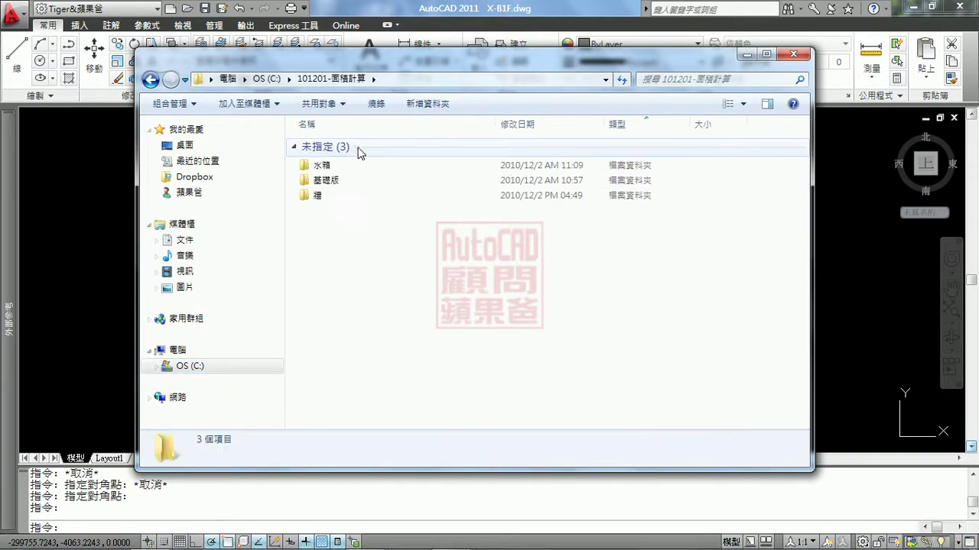
pyautogui.doubleClick(318, 196)
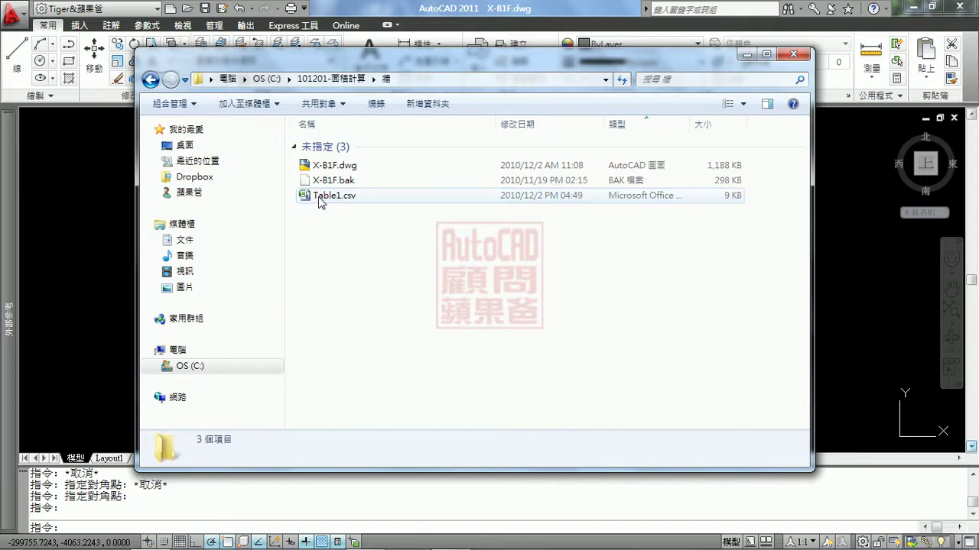
pyautogui.click(345, 199)
pyautogui.rightClick(344, 198)
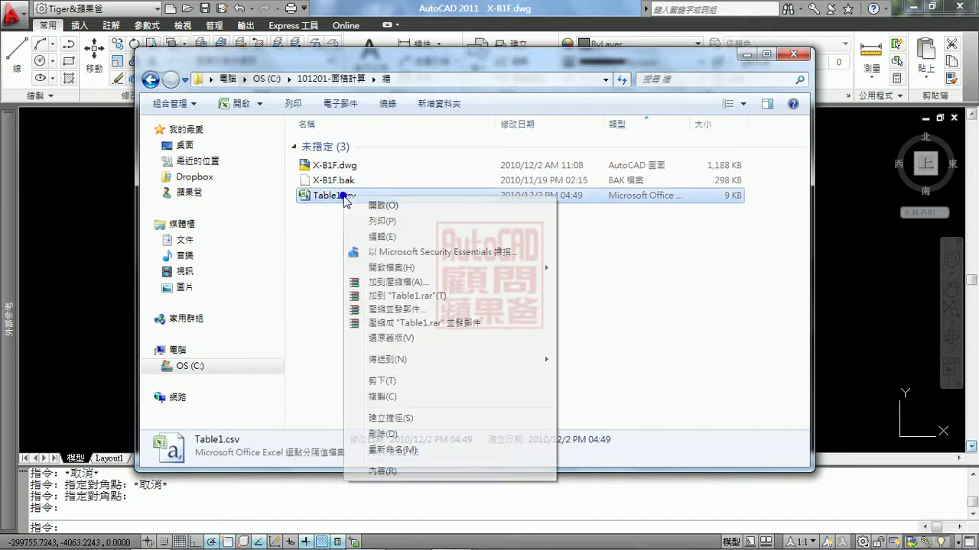
pyautogui.click(385, 205)
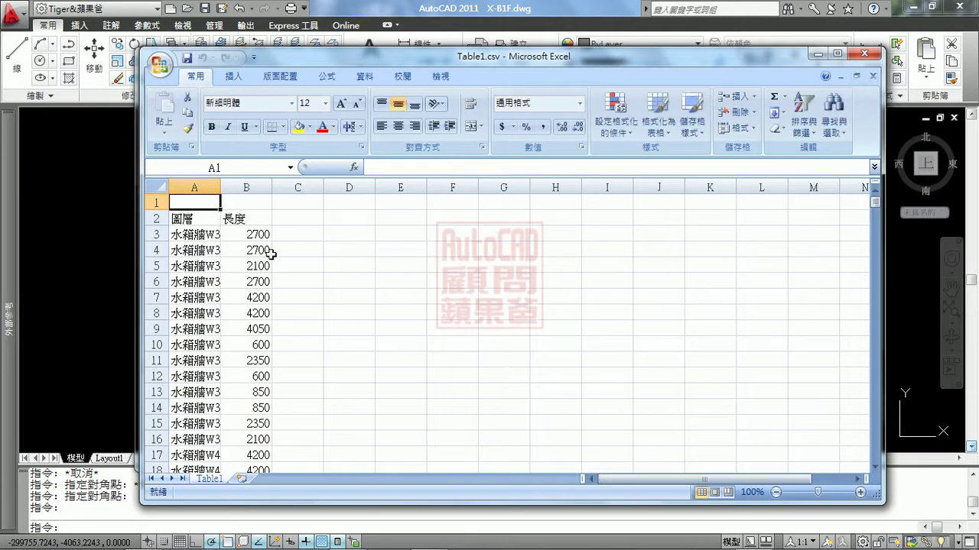
# Step: Autofit column A and change the A2 header from 圖層 to 牆編號
pyautogui.click(202, 221)
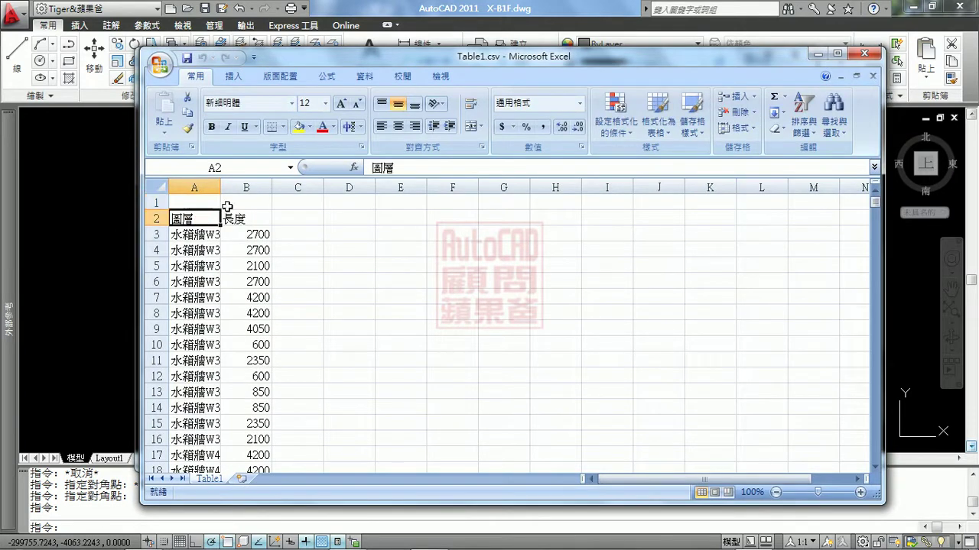
pyautogui.doubleClick(221, 187)
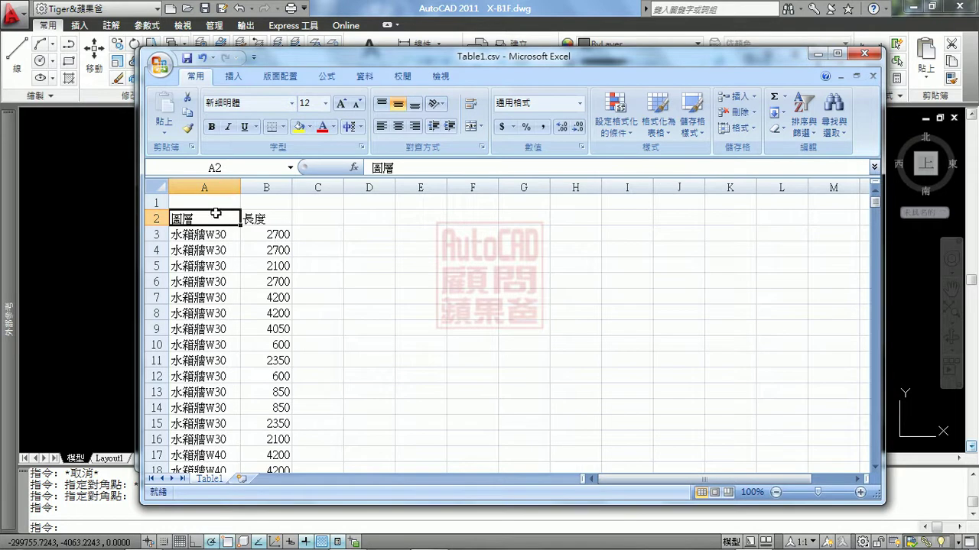
pyautogui.doubleClick(199, 220)
pyautogui.doubleClick(200, 220)
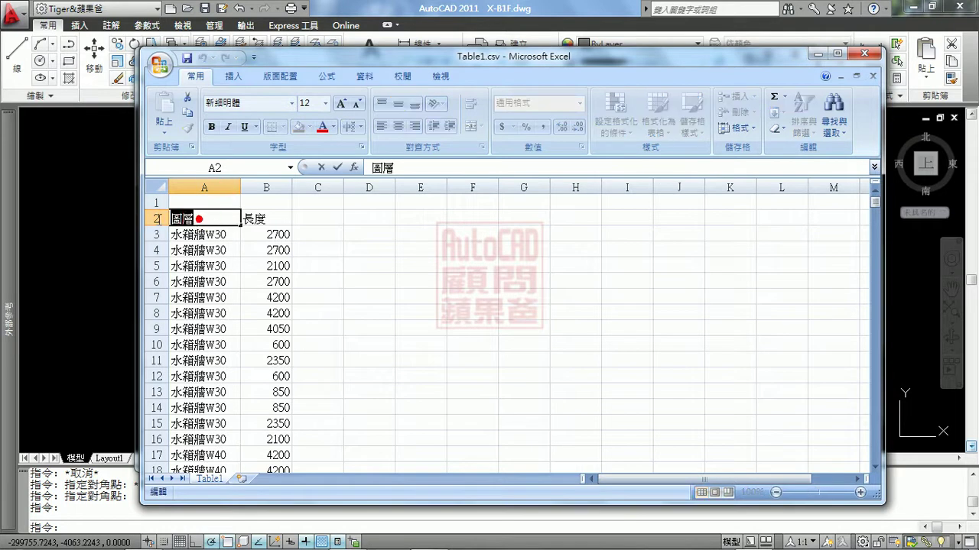
pyautogui.press('BackSpace')
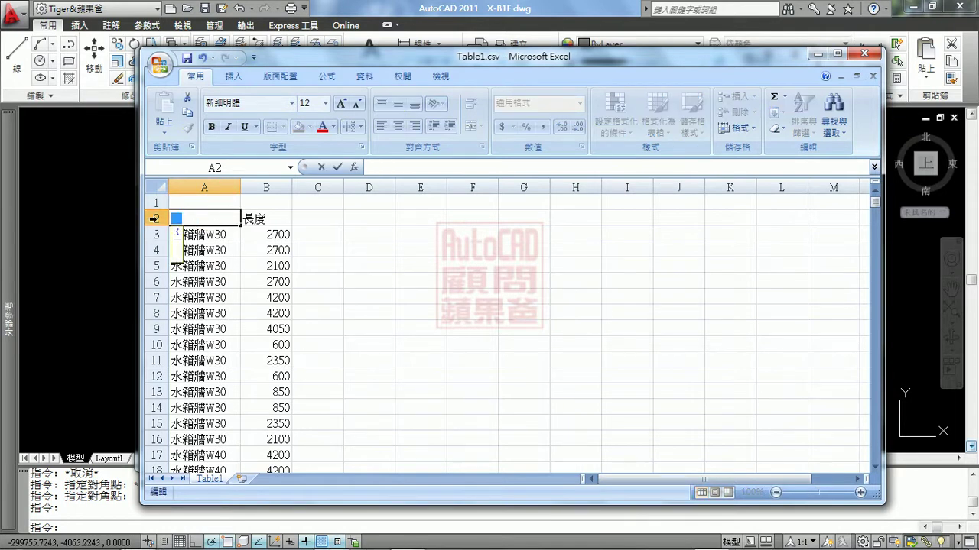
pyautogui.write('牆')
pyautogui.write('邊')
pyautogui.write('號')
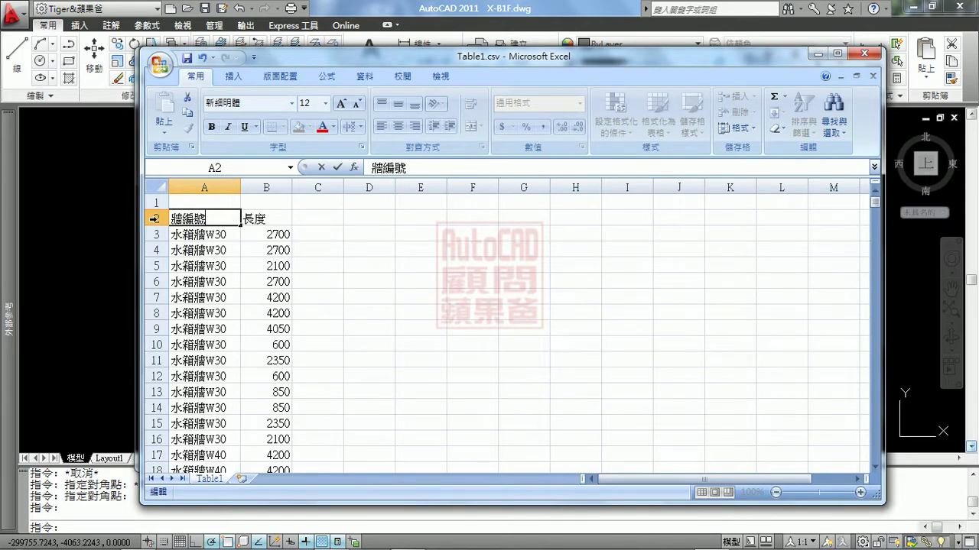
pyautogui.click(354, 251)
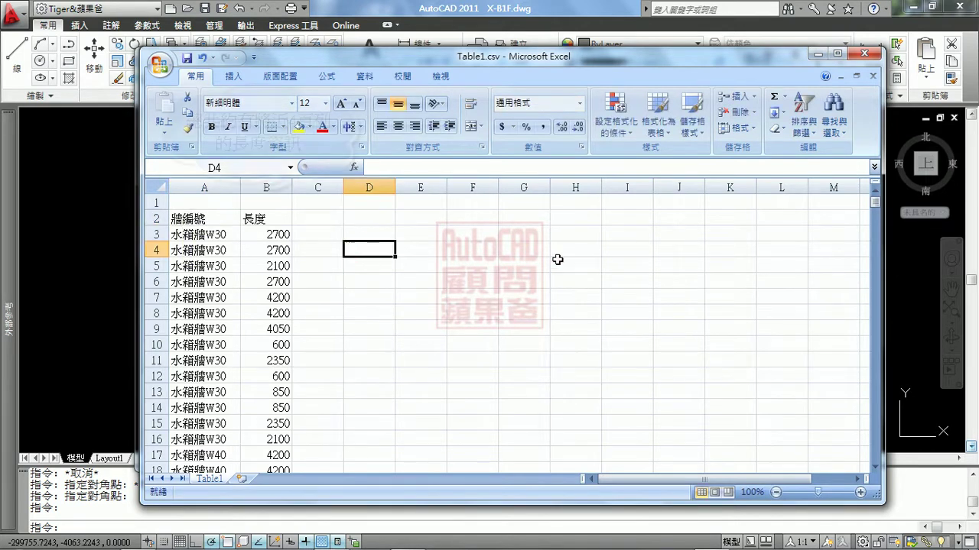
pyautogui.moveTo(873, 202); pyautogui.dragTo(874, 465)
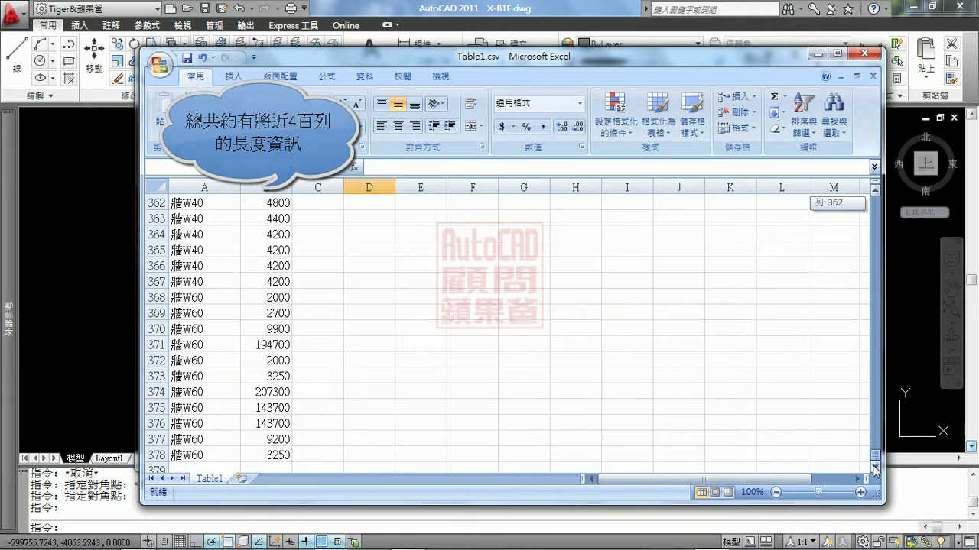
pyautogui.moveTo(875, 468); pyautogui.dragTo(878, 190)
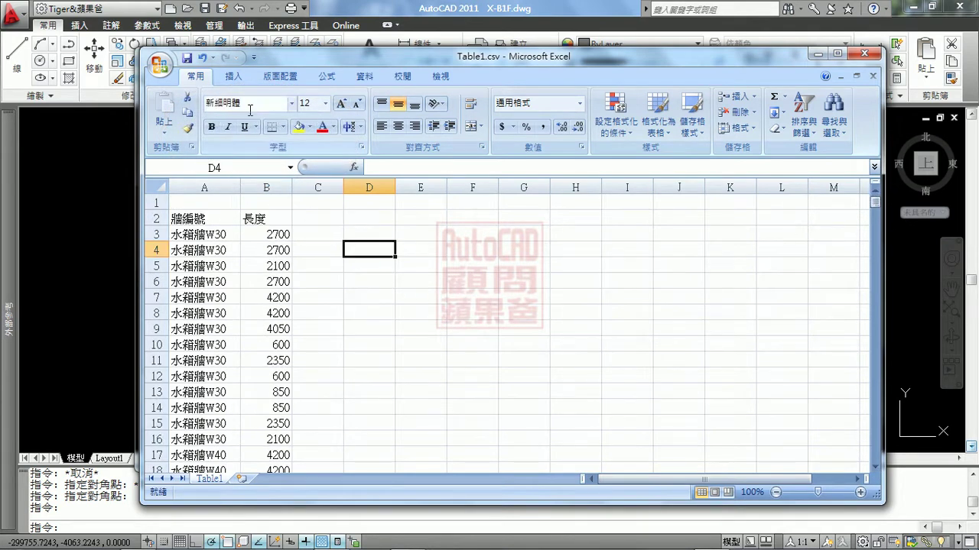
# Step: Set up a PivotTable using source range A2:B378, placed at D2 on the Table1 sheet
pyautogui.click(234, 77)
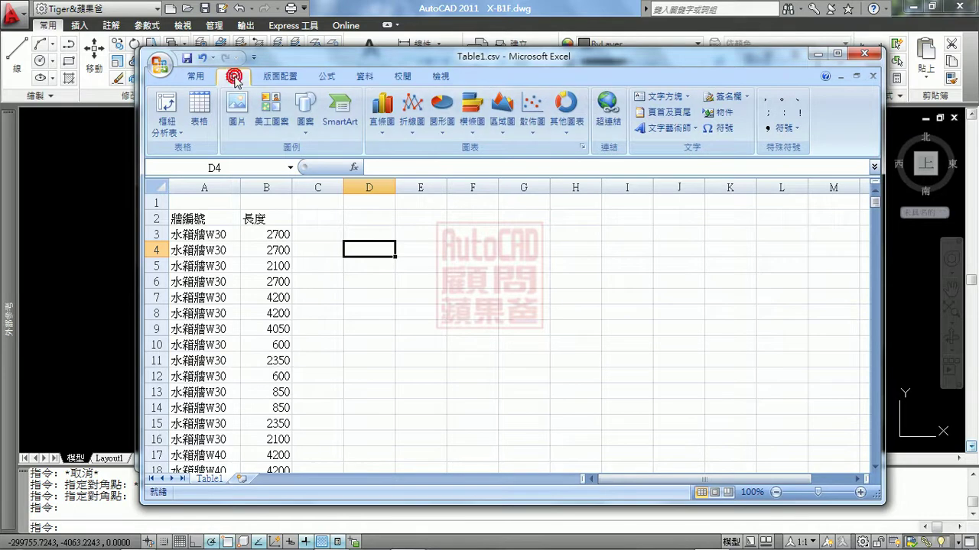
pyautogui.click(172, 115)
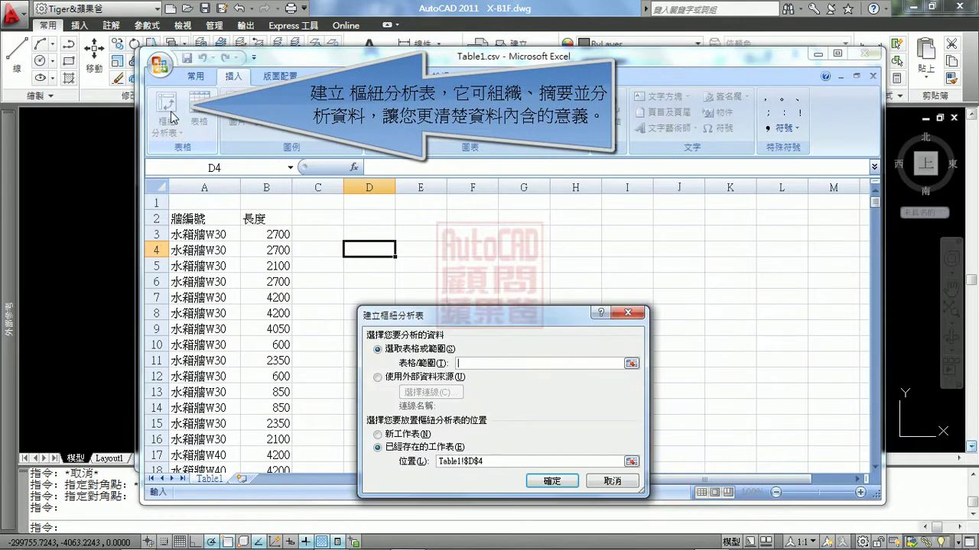
pyautogui.click(631, 364)
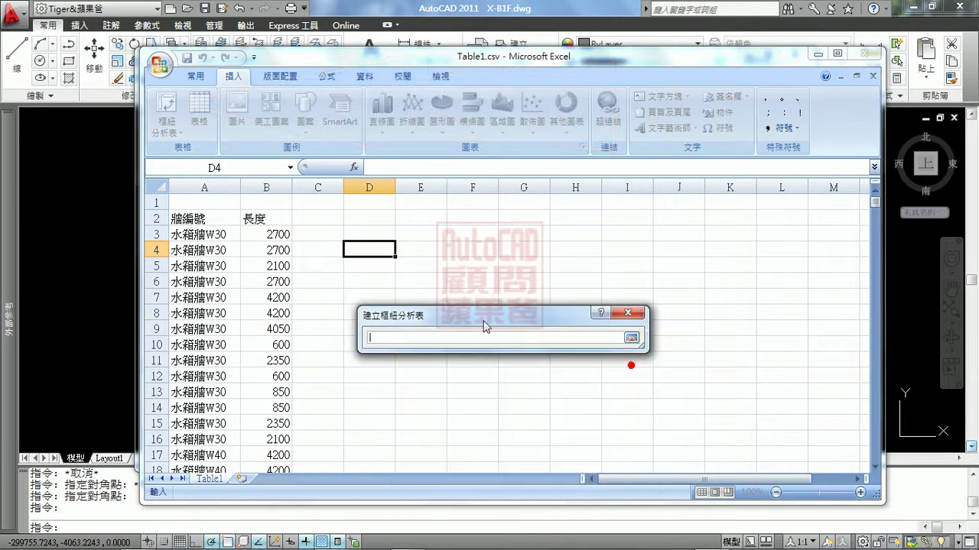
pyautogui.click(195, 218)
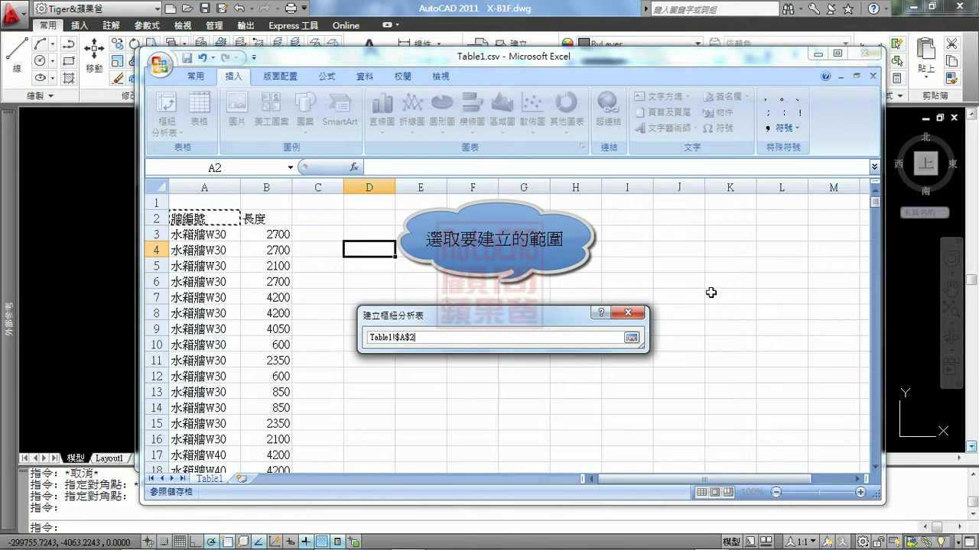
pyautogui.moveTo(873, 200); pyautogui.dragTo(874, 455)
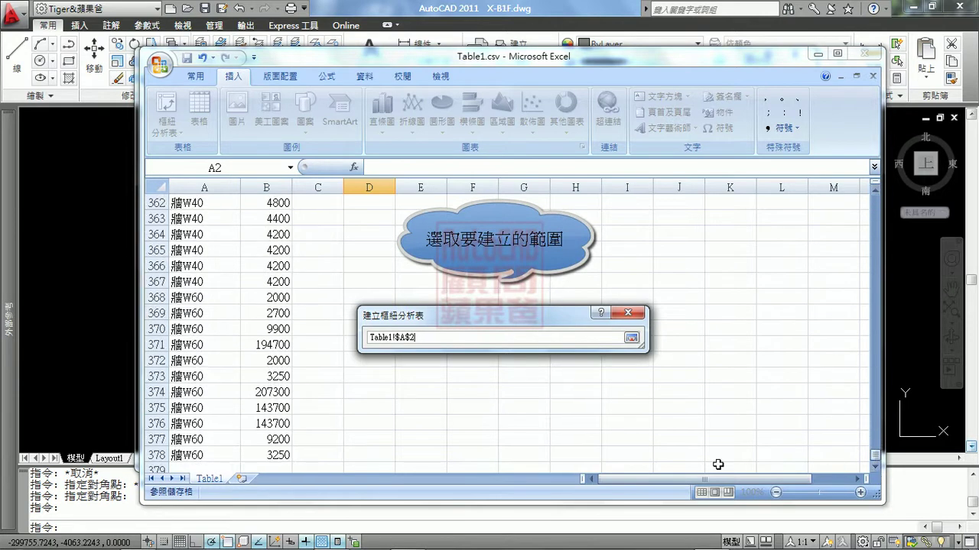
pyautogui.keyDown('shift'); pyautogui.click(282, 455); pyautogui.keyUp('shift')
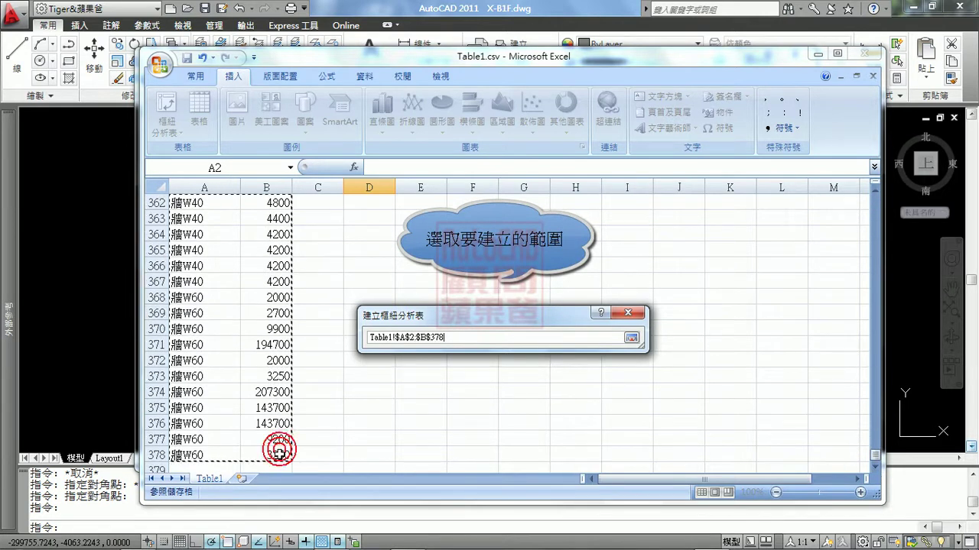
pyautogui.click(631, 337)
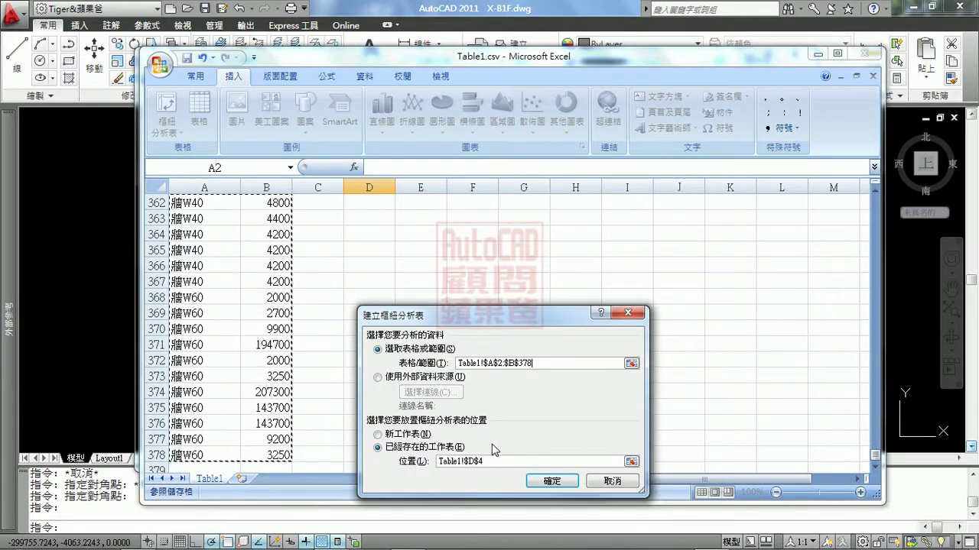
pyautogui.click(630, 461)
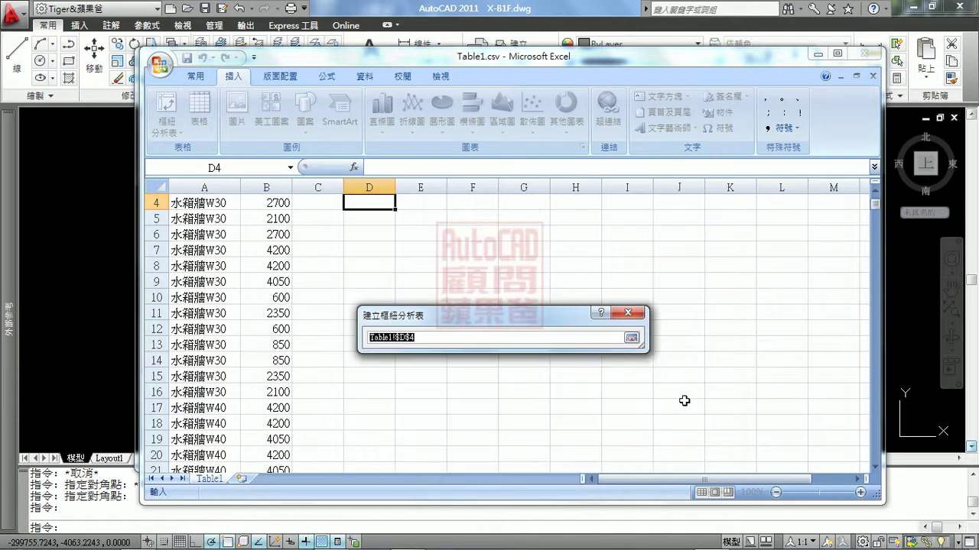
pyautogui.moveTo(876, 209); pyautogui.dragTo(875, 200)
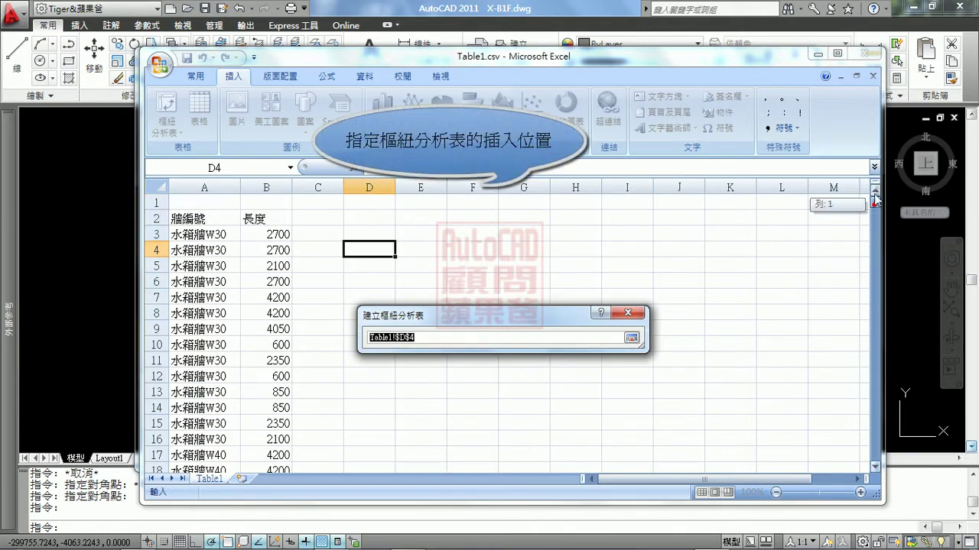
pyautogui.click(370, 223)
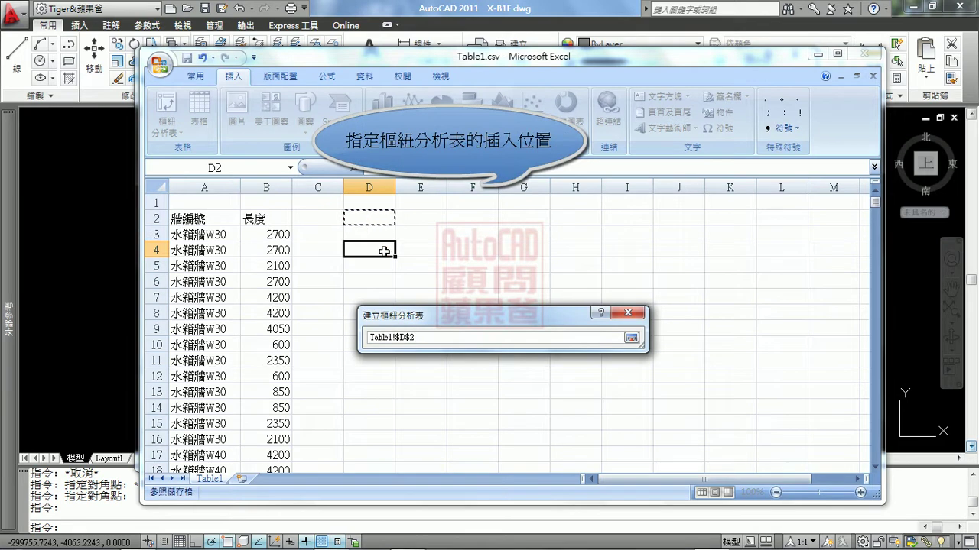
pyautogui.click(631, 337)
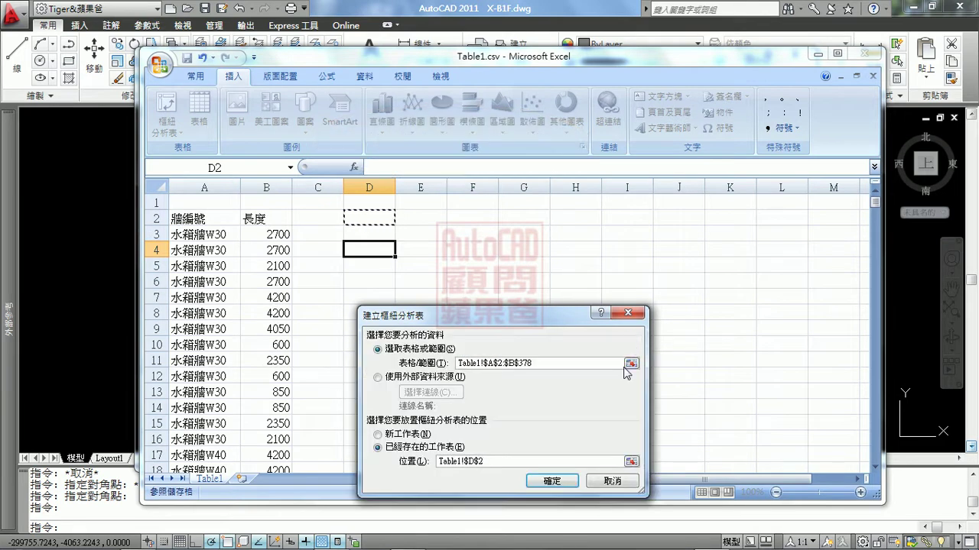
# Step: Create the PivotTable with 牆編號 as row labels and summed 長度 values
pyautogui.click(552, 482)
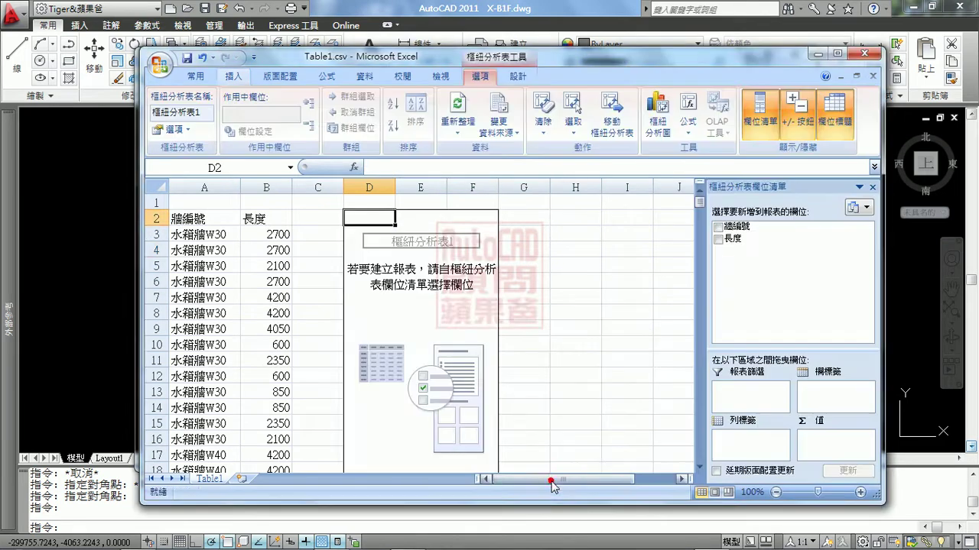
pyautogui.click(717, 226)
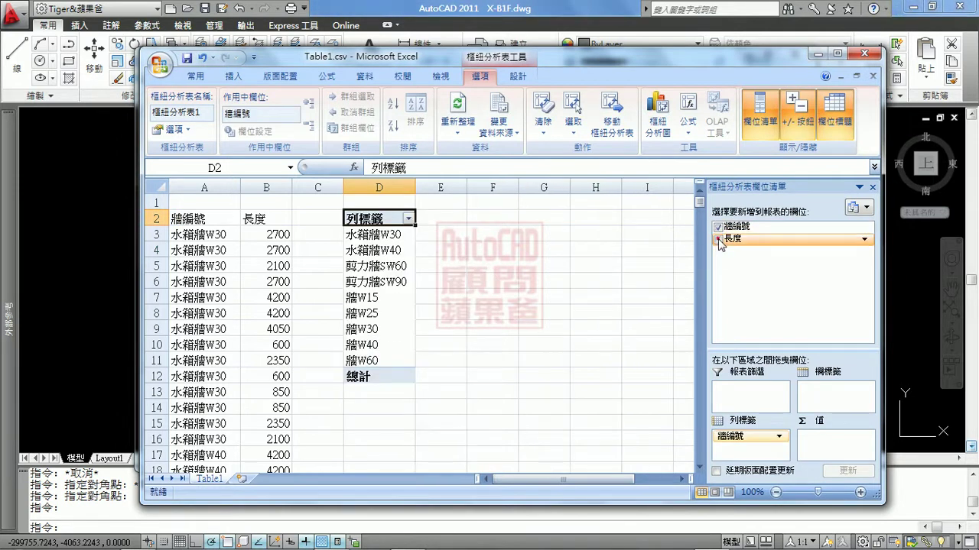
pyautogui.click(717, 239)
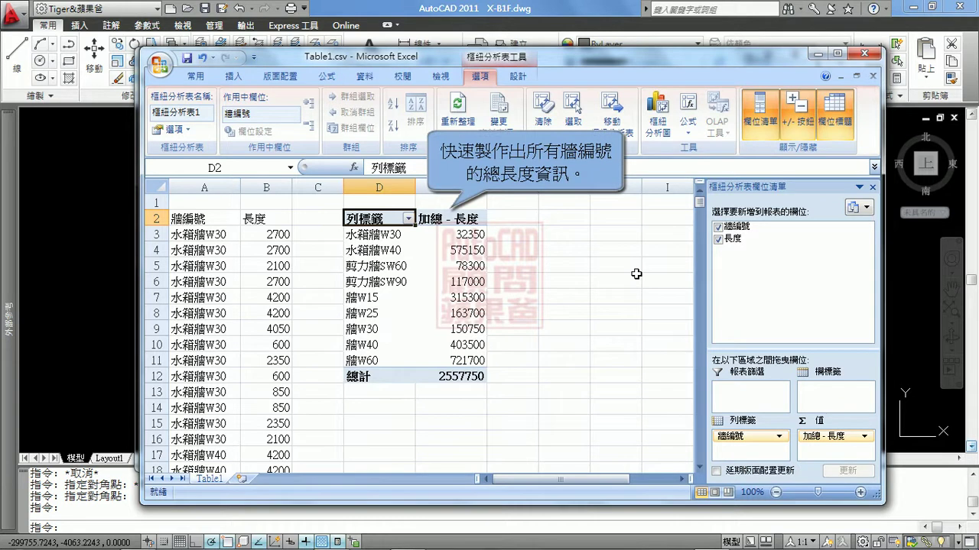
pyautogui.click(540, 224)
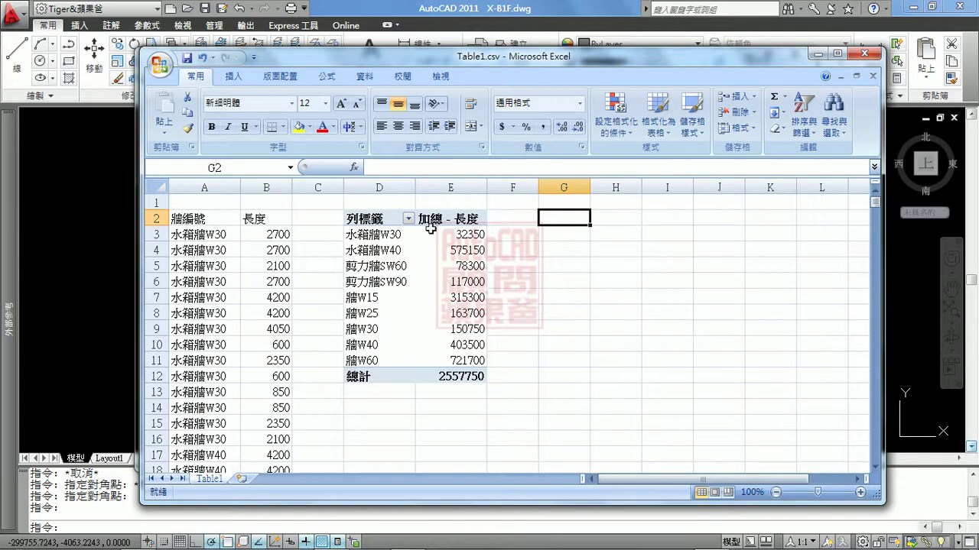
# Step: Filter the row labels to only the 牆W walls (total 1754950) and select the table
pyautogui.click(408, 219)
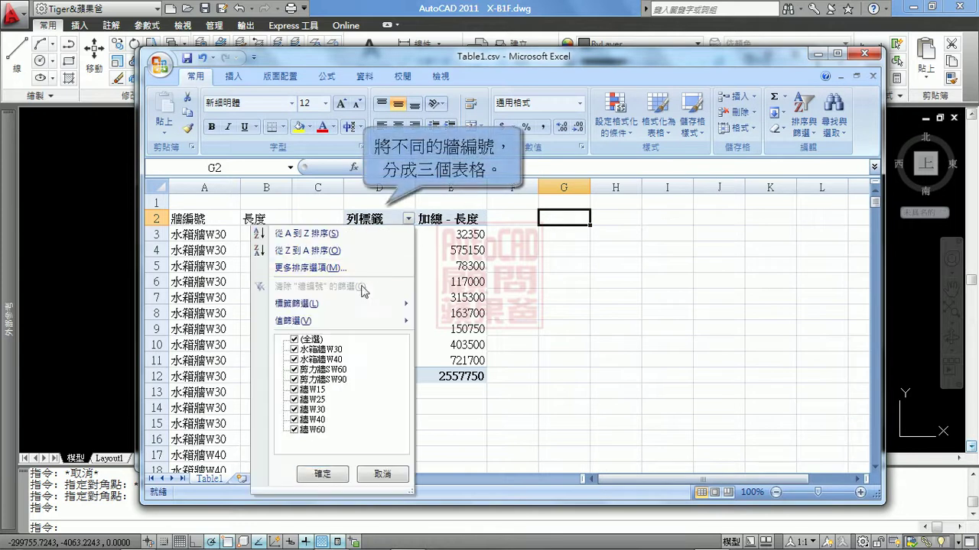
pyautogui.click(294, 349)
pyautogui.click(294, 360)
pyautogui.click(293, 369)
pyautogui.click(294, 379)
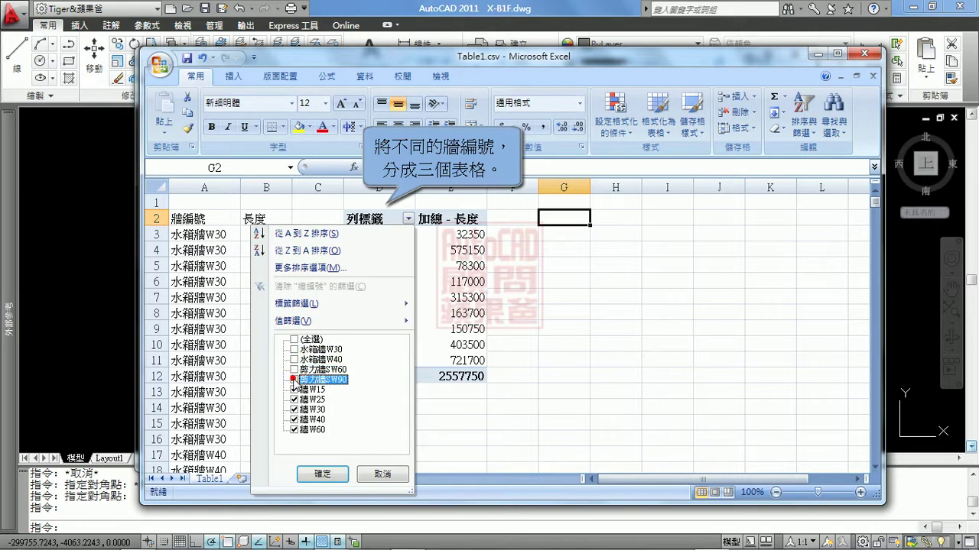
pyautogui.click(334, 475)
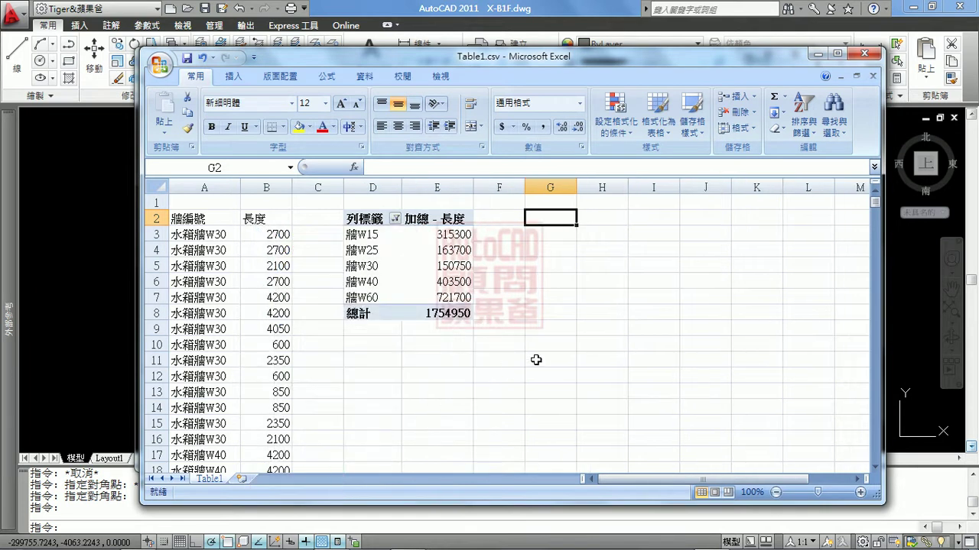
pyautogui.click(378, 227)
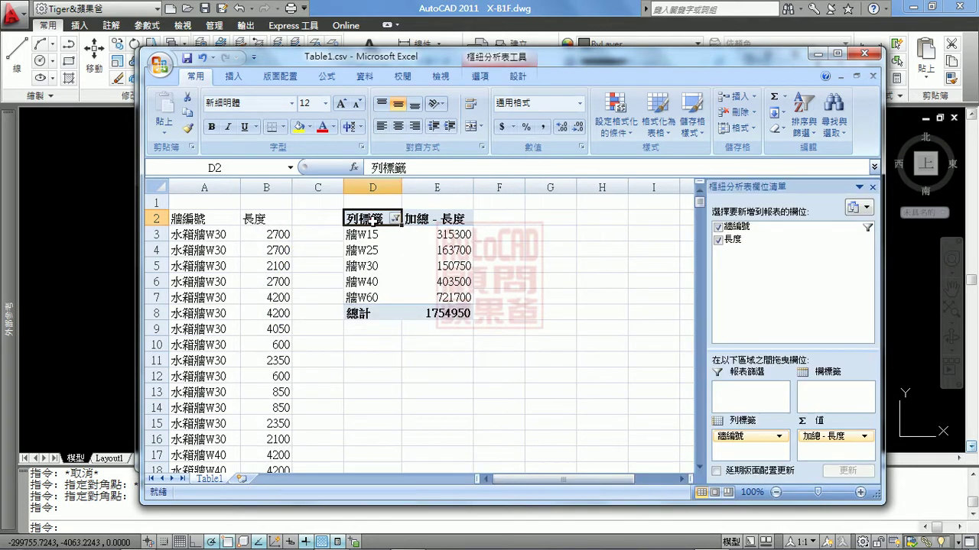
pyautogui.keyDown('shift'); pyautogui.click(457, 313); pyautogui.keyUp('shift')
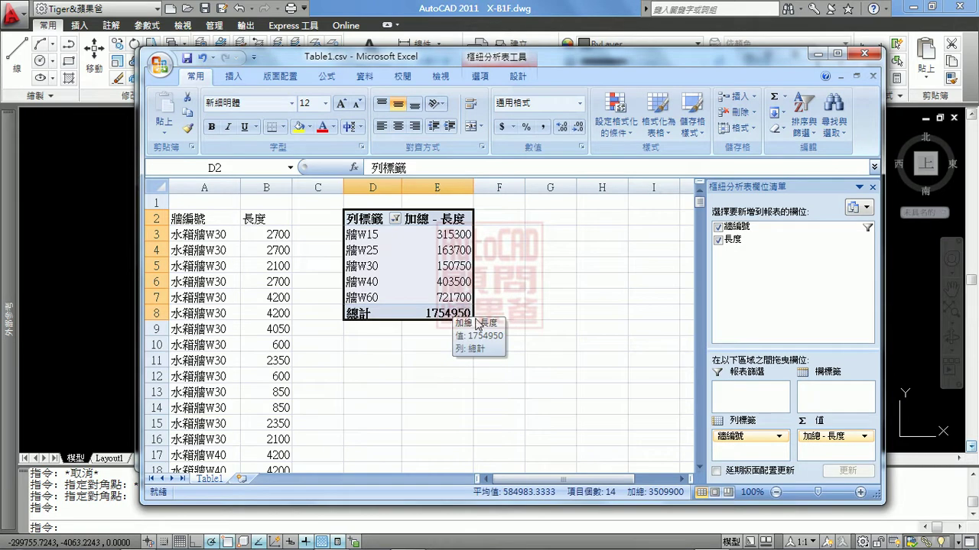
pyautogui.rightClick(439, 309)
# Step: Copy the pivot table and paste a duplicate at D10
pyautogui.click(473, 323)
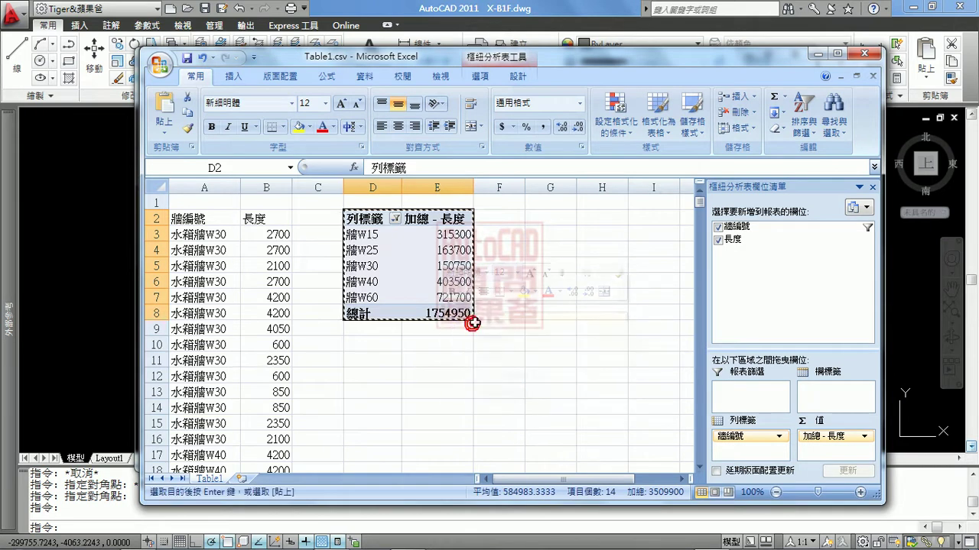
pyautogui.click(369, 345)
pyautogui.rightClick(367, 348)
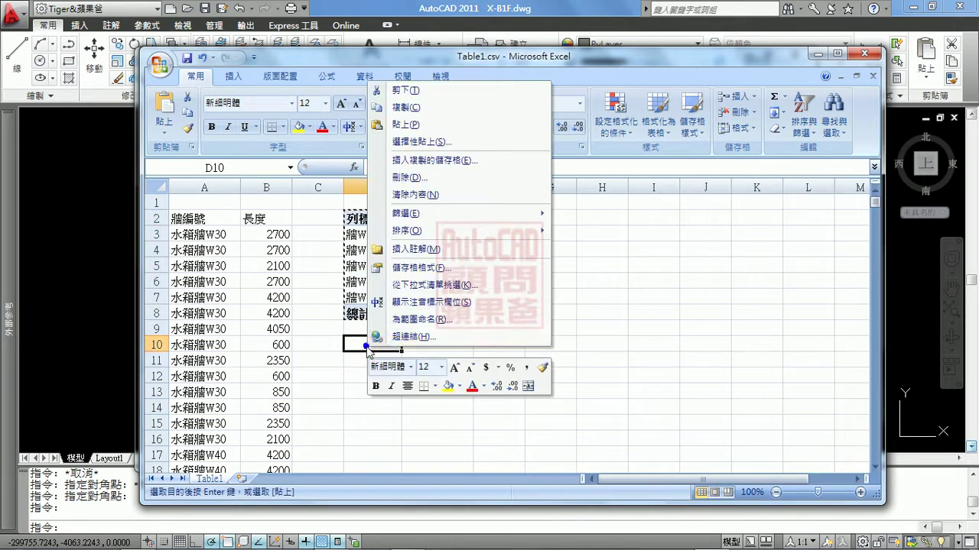
pyautogui.click(405, 124)
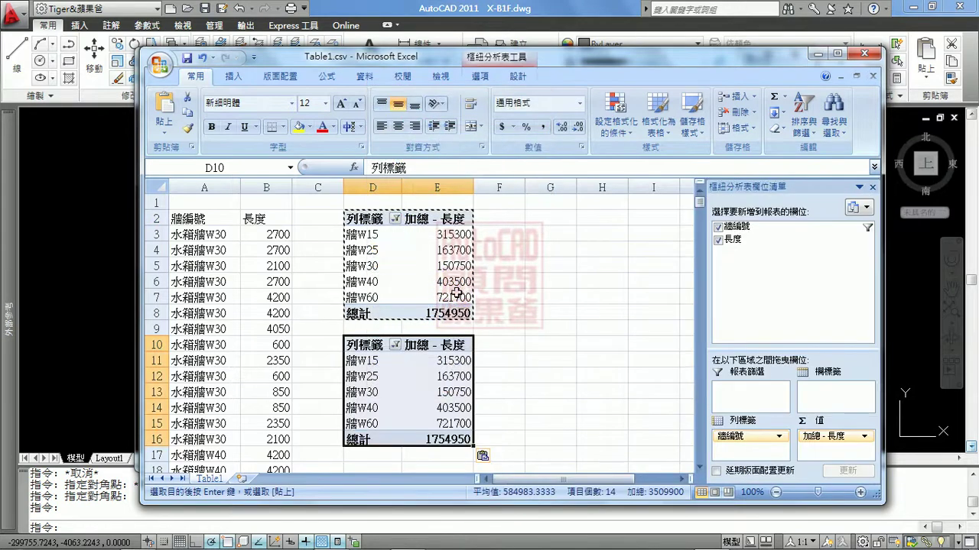
# Step: Filter the second pivot table to only 剪力牆SW60 and 剪力牆SW90, totalling 195300
pyautogui.click(395, 346)
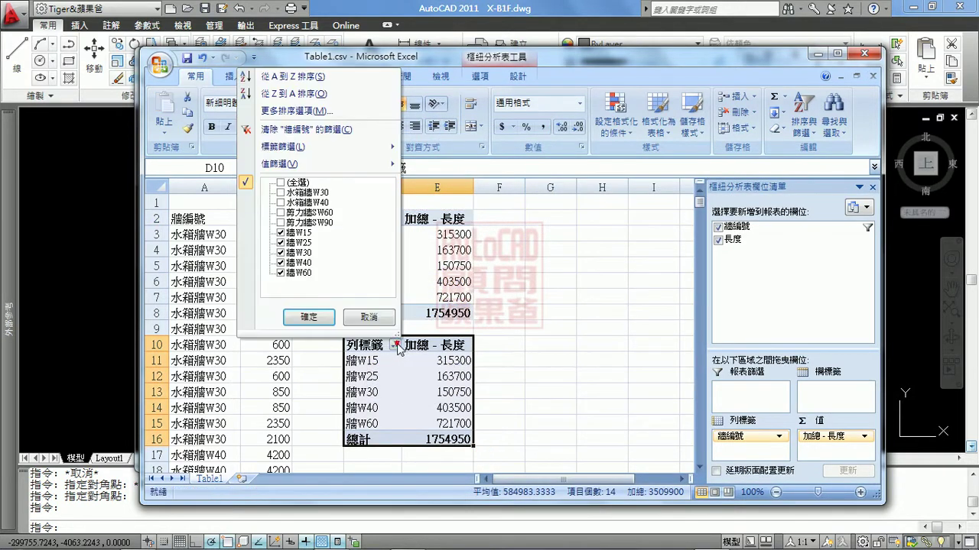
pyautogui.click(279, 233)
pyautogui.click(280, 242)
pyautogui.click(279, 252)
pyautogui.click(278, 263)
pyautogui.click(279, 273)
pyautogui.click(280, 223)
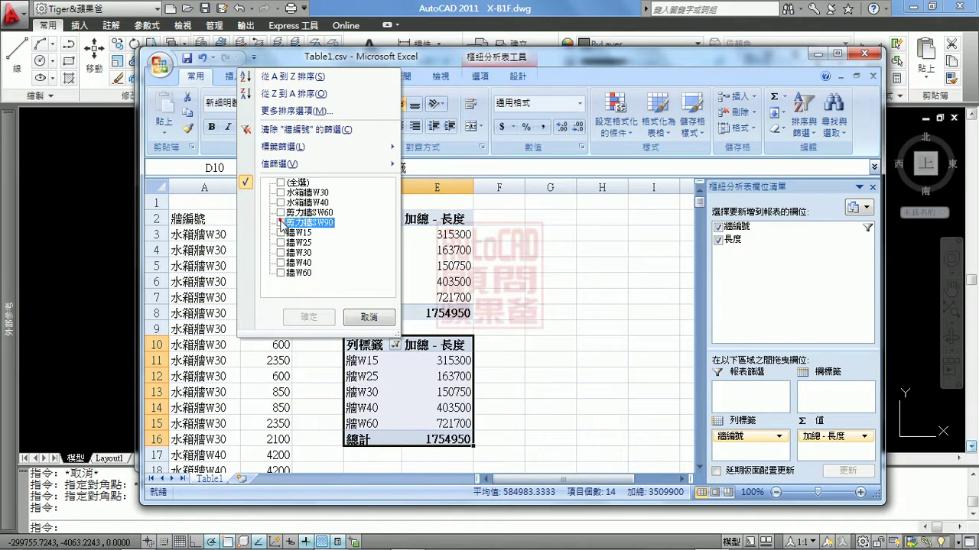
pyautogui.click(280, 213)
pyautogui.click(280, 213)
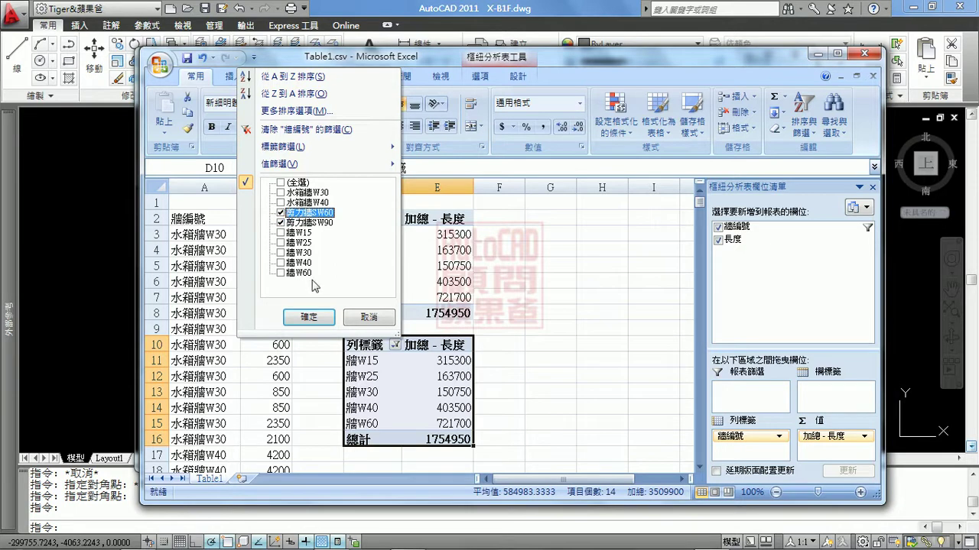
pyautogui.click(309, 316)
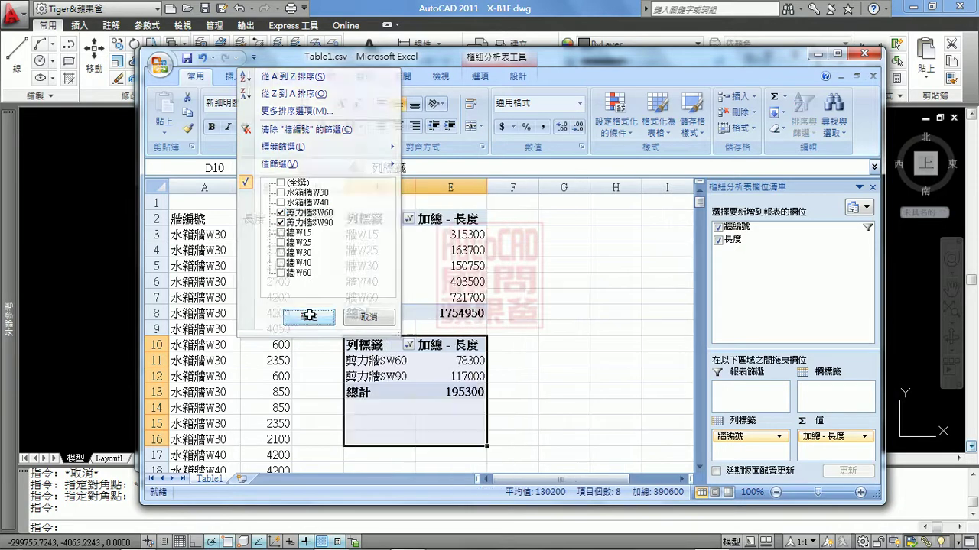
# Step: Copy the second pivot table and paste it at D15
pyautogui.click(513, 378)
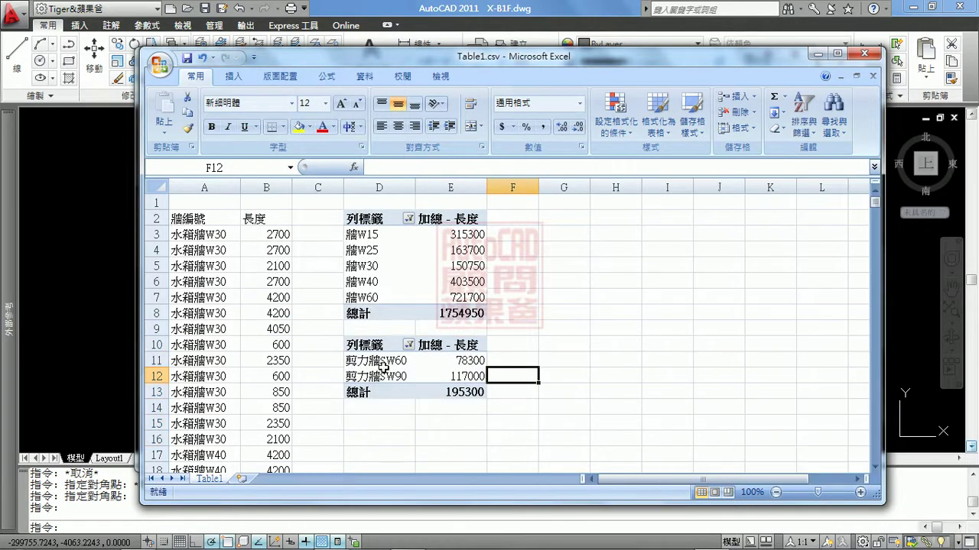
pyautogui.moveTo(368, 345); pyautogui.dragTo(462, 391)
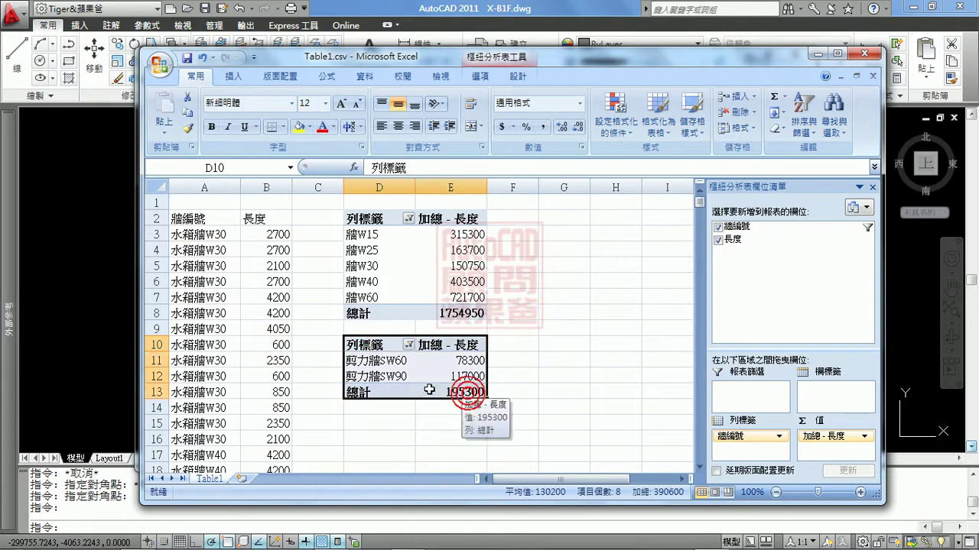
pyautogui.rightClick(389, 371)
pyautogui.click(428, 376)
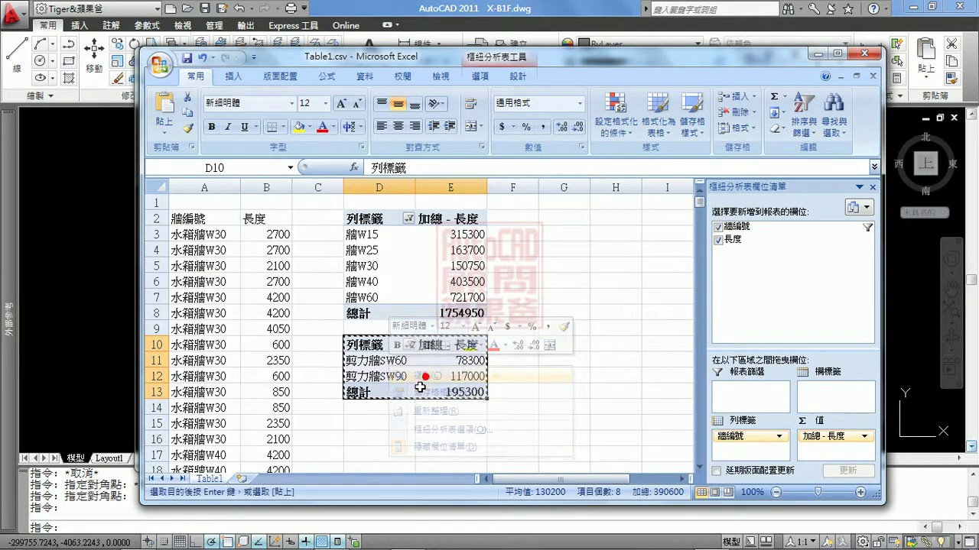
pyautogui.click(375, 426)
pyautogui.rightClick(375, 427)
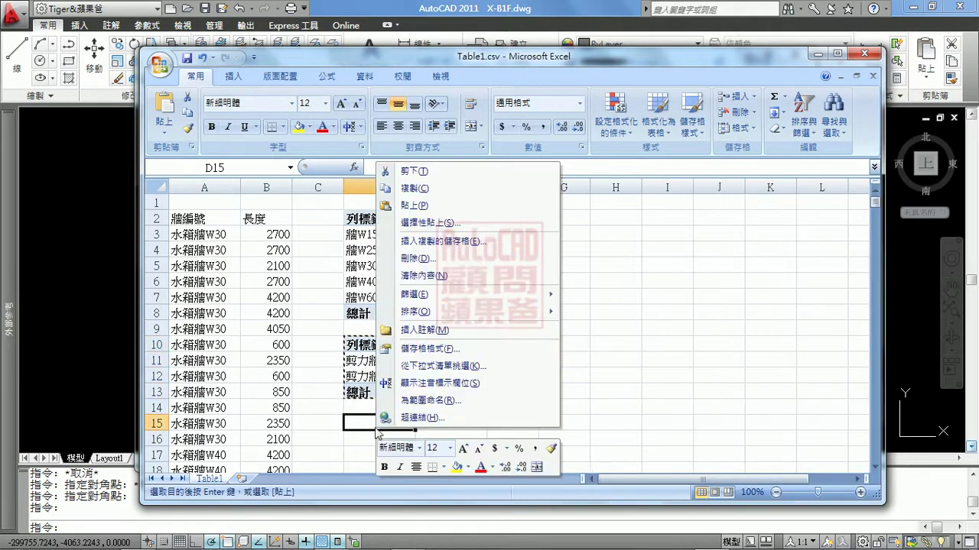
pyautogui.click(410, 146)
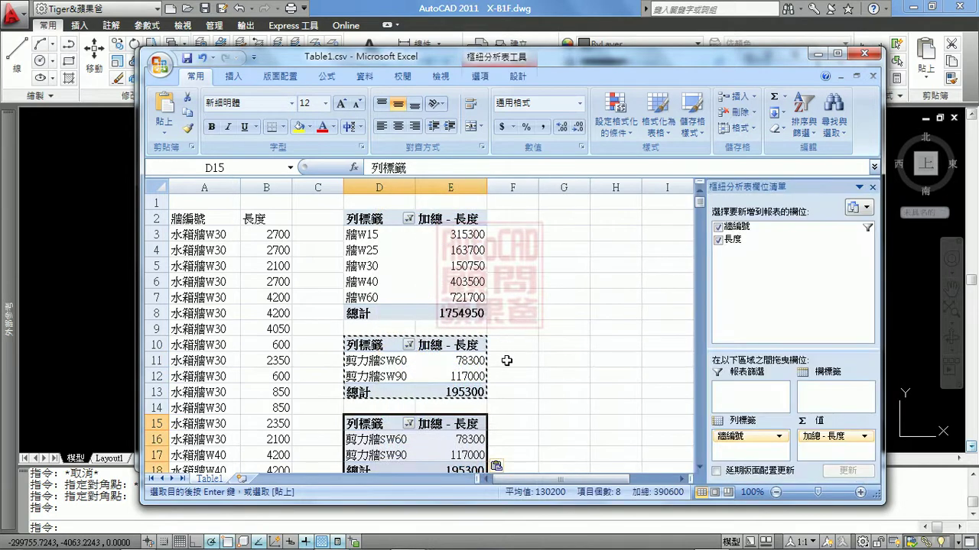
# Step: Filter the third pivot table to only 水箱牆W30 and 水箱牆W40, totalling 607500
pyautogui.moveTo(541, 49); pyautogui.dragTo(542, 22)
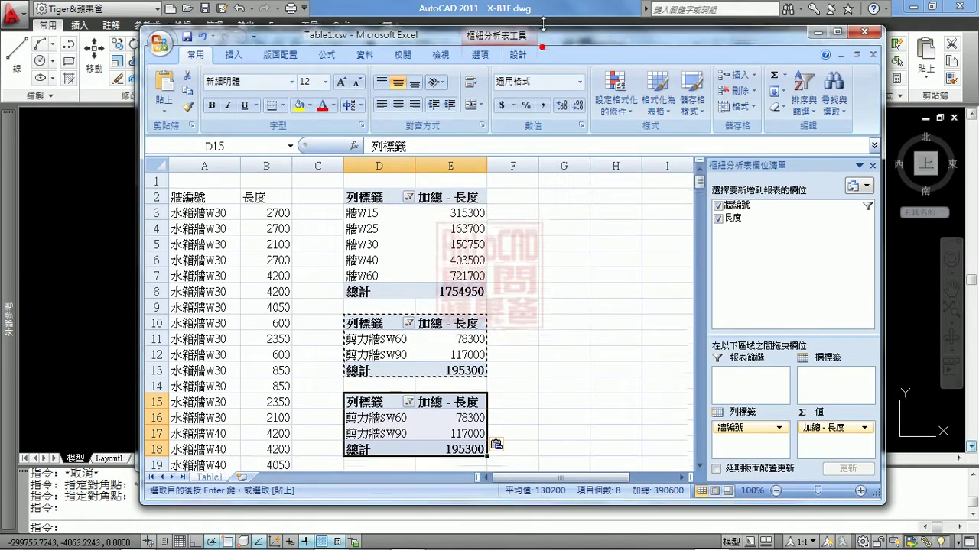
pyautogui.click(408, 397)
pyautogui.click(294, 266)
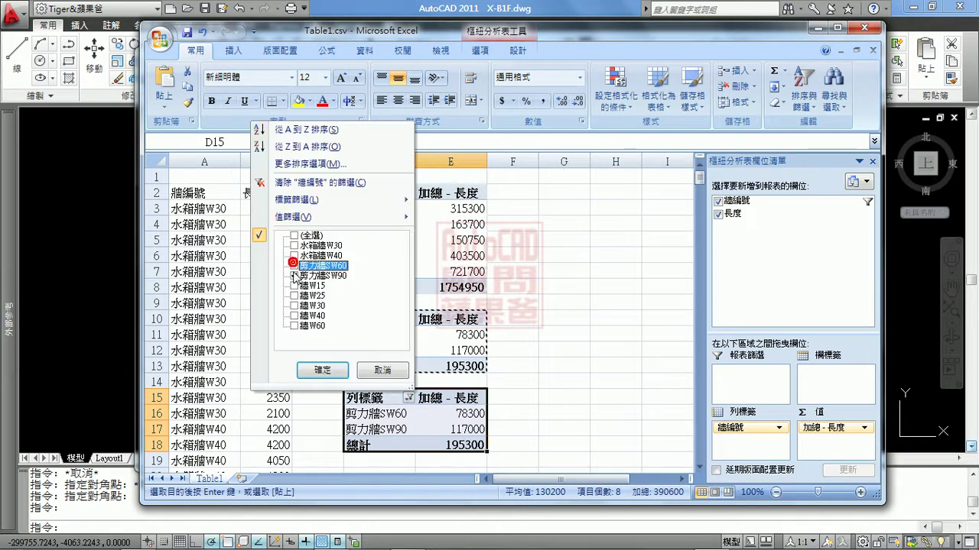
pyautogui.click(295, 276)
pyautogui.click(294, 245)
pyautogui.click(295, 255)
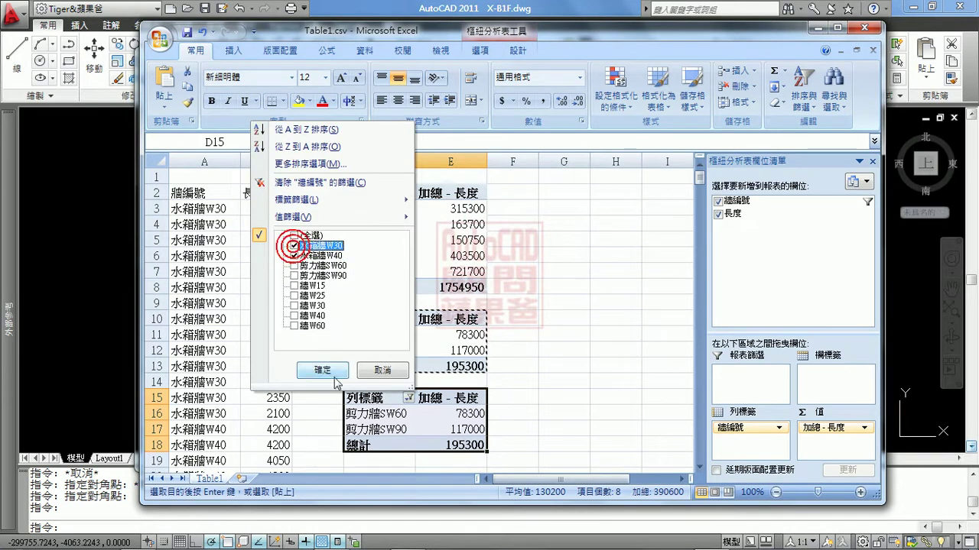
pyautogui.click(322, 370)
pyautogui.press('Escape')
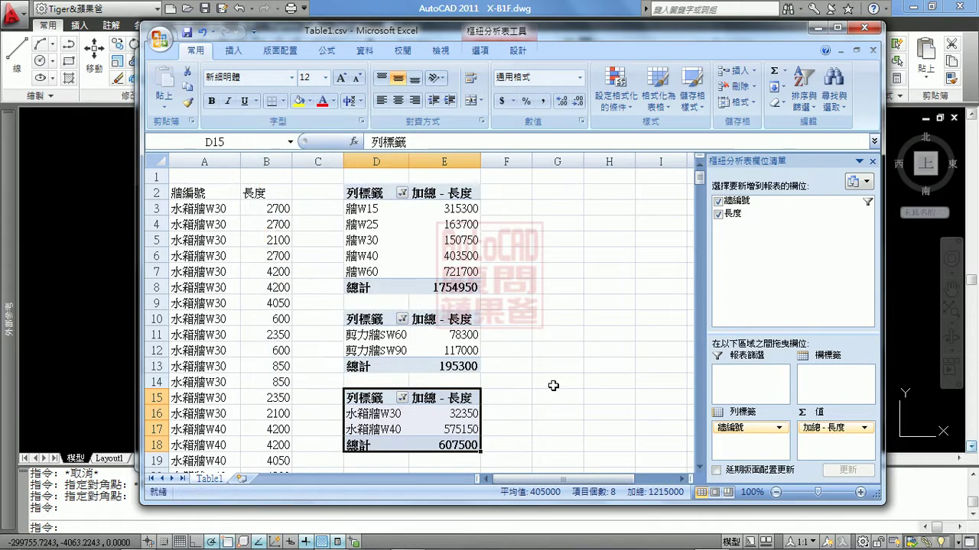
# Step: Paste the first table's 牆W rows D3:E7 as values at G3
pyautogui.click(370, 209)
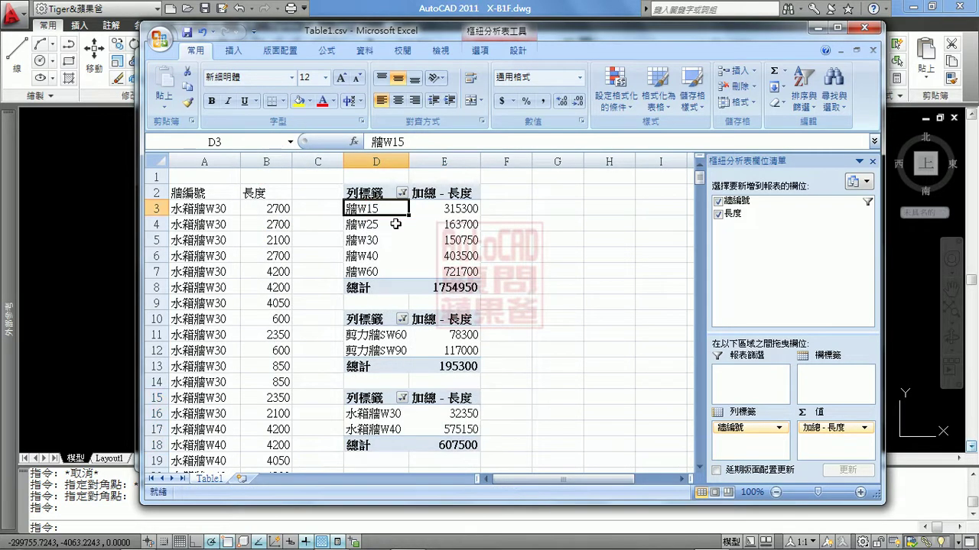
pyautogui.moveTo(445, 271)
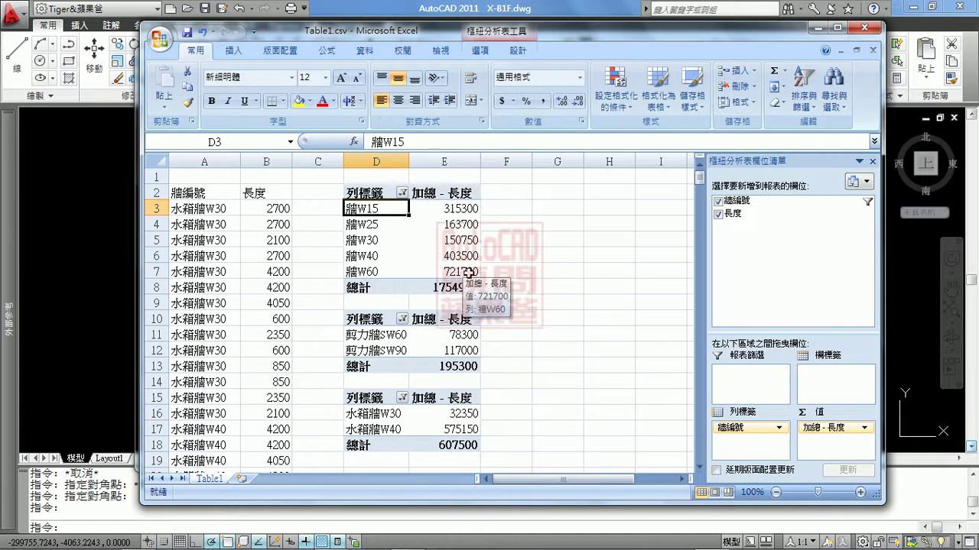
pyautogui.keyDown('shift'); pyautogui.click(468, 274); pyautogui.keyUp('shift')
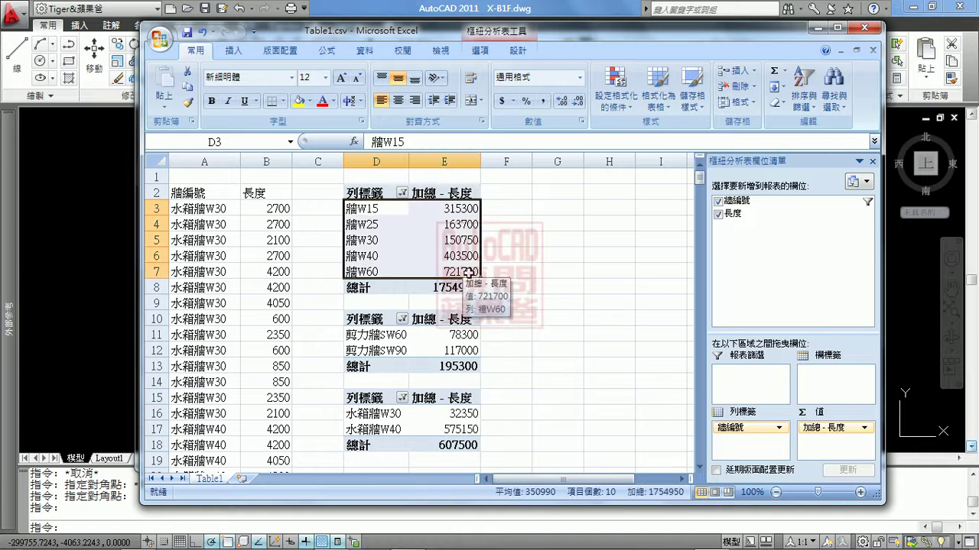
pyautogui.rightClick(454, 209)
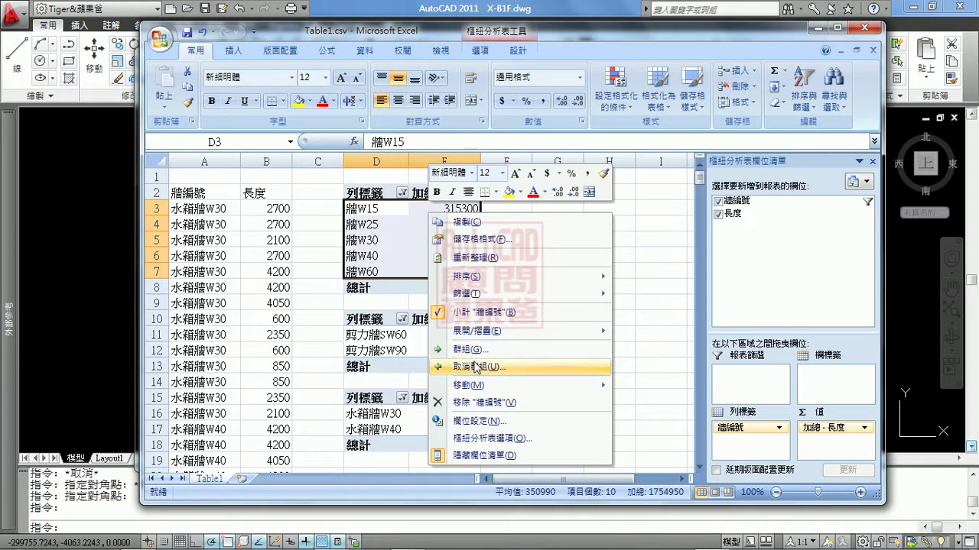
pyautogui.click(466, 221)
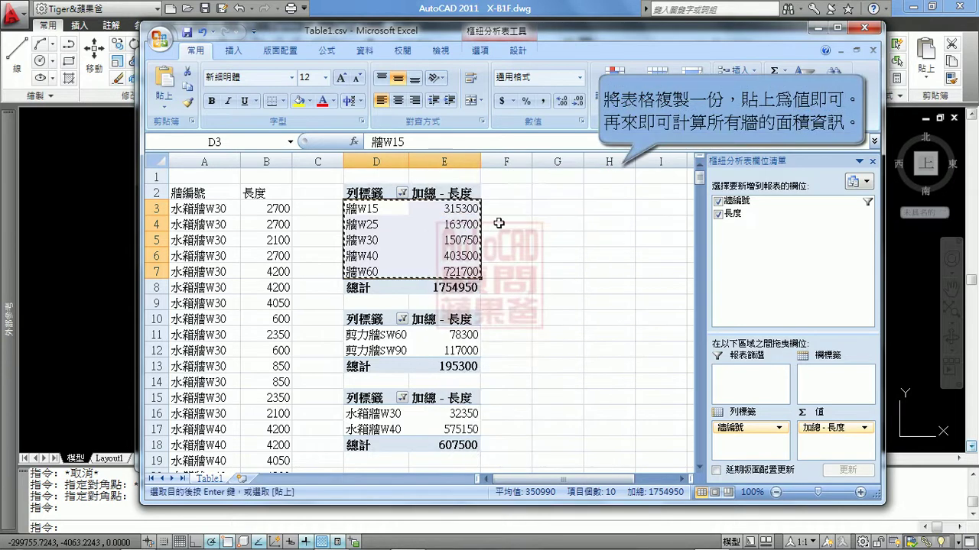
pyautogui.click(549, 207)
pyautogui.rightClick(550, 208)
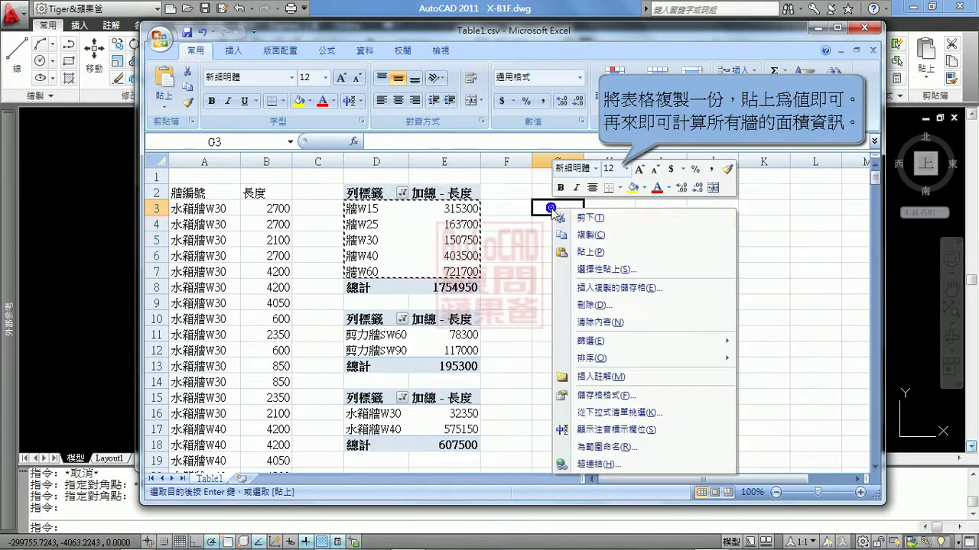
pyautogui.click(619, 269)
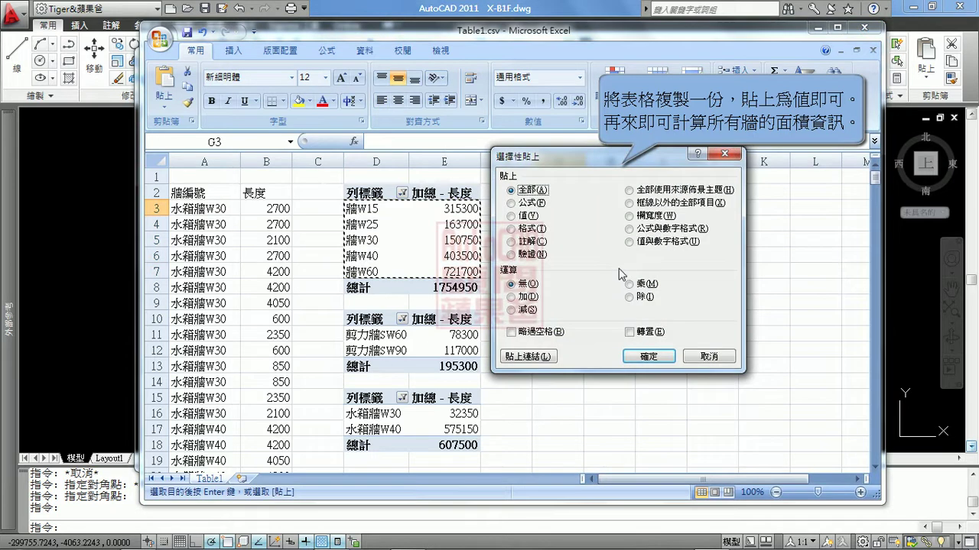
pyautogui.click(511, 216)
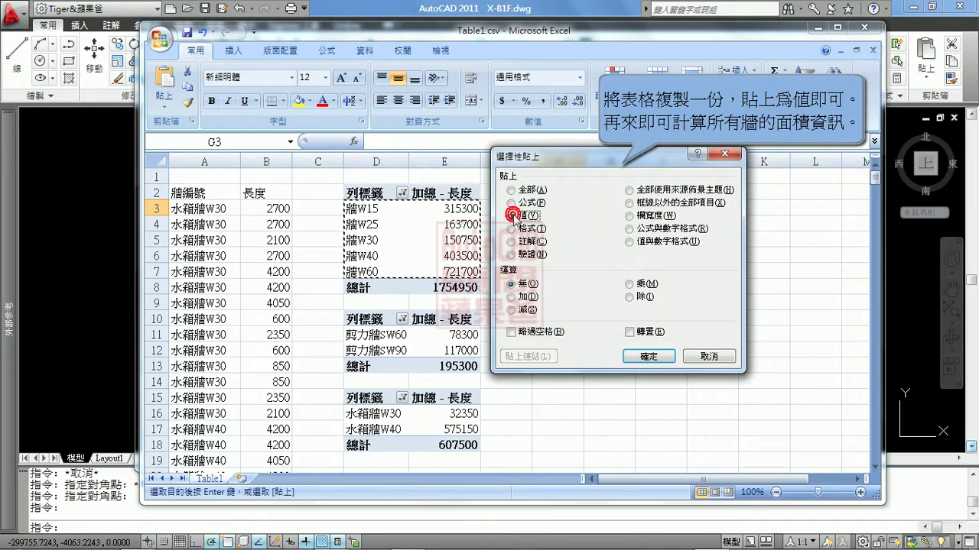
pyautogui.click(648, 357)
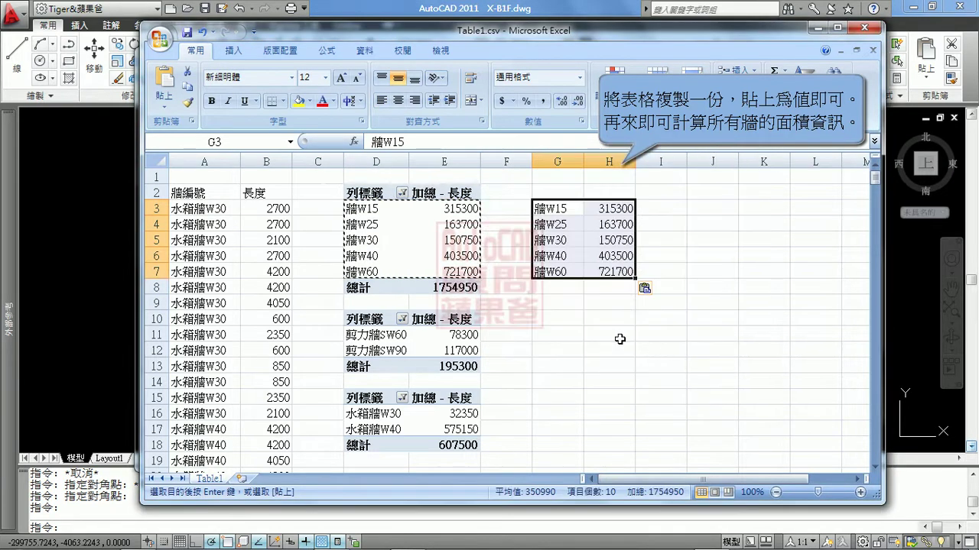
pyautogui.click(606, 327)
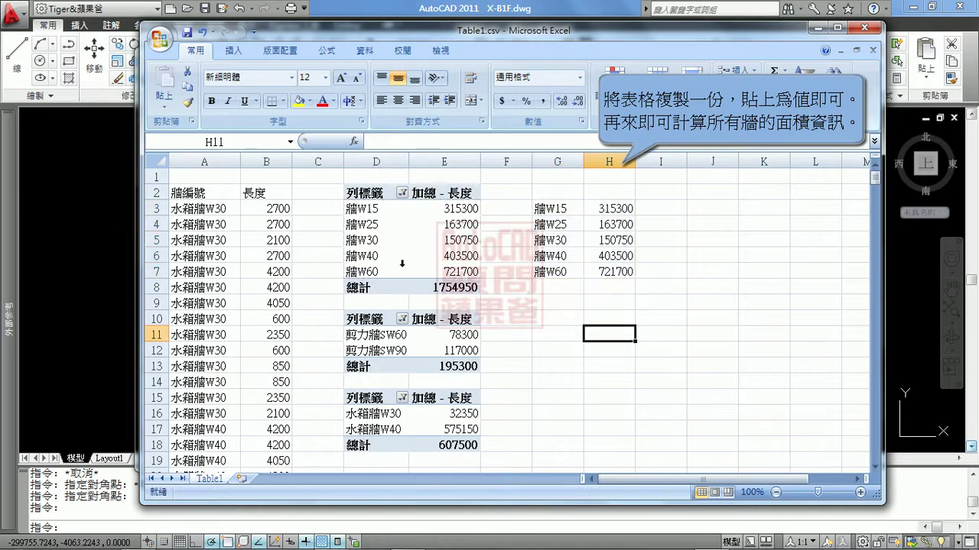
# Step: Paste all three pivot tables D2:E18 as plain values starting at G2
pyautogui.click(369, 195)
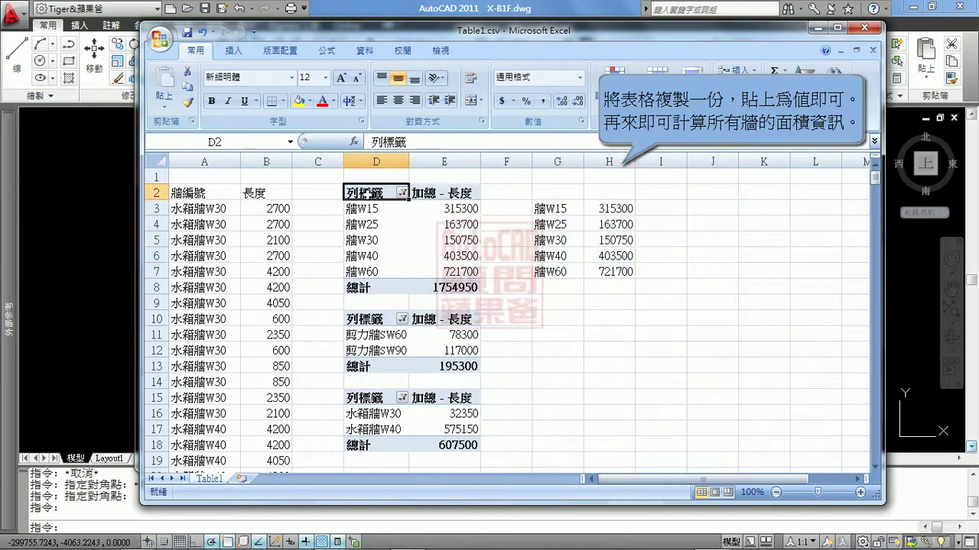
pyautogui.keyDown('shift'); pyautogui.click(466, 445); pyautogui.keyUp('shift')
pyautogui.rightClick(391, 240)
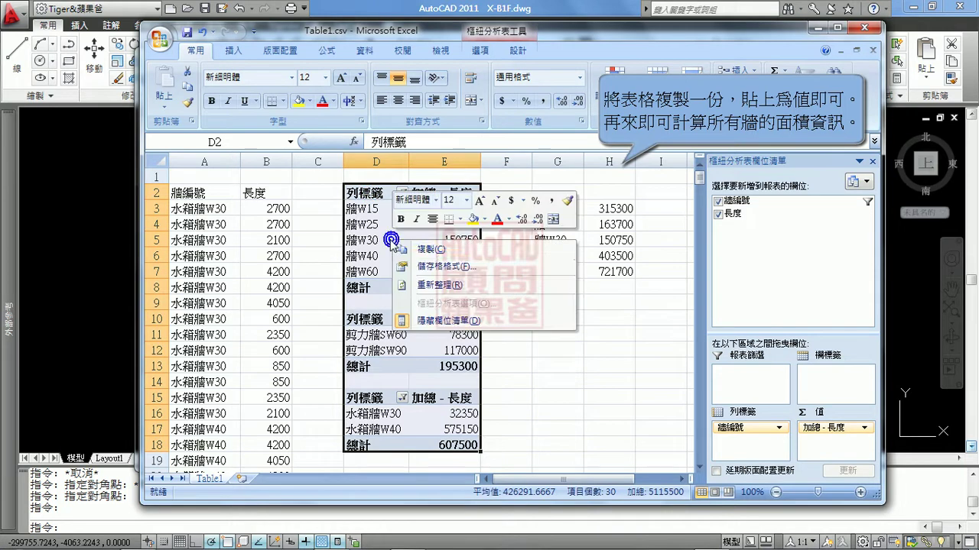
pyautogui.click(428, 249)
pyautogui.rightClick(551, 194)
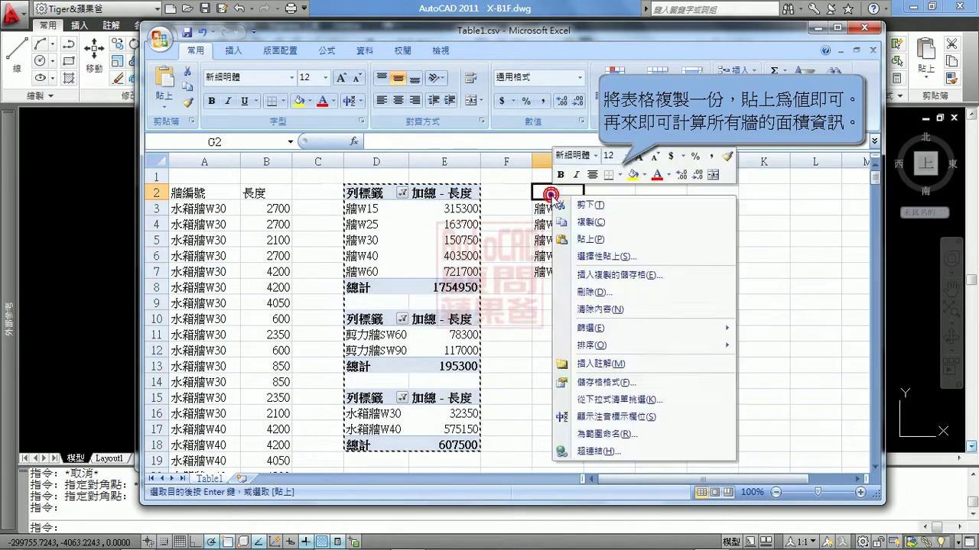
pyautogui.click(581, 257)
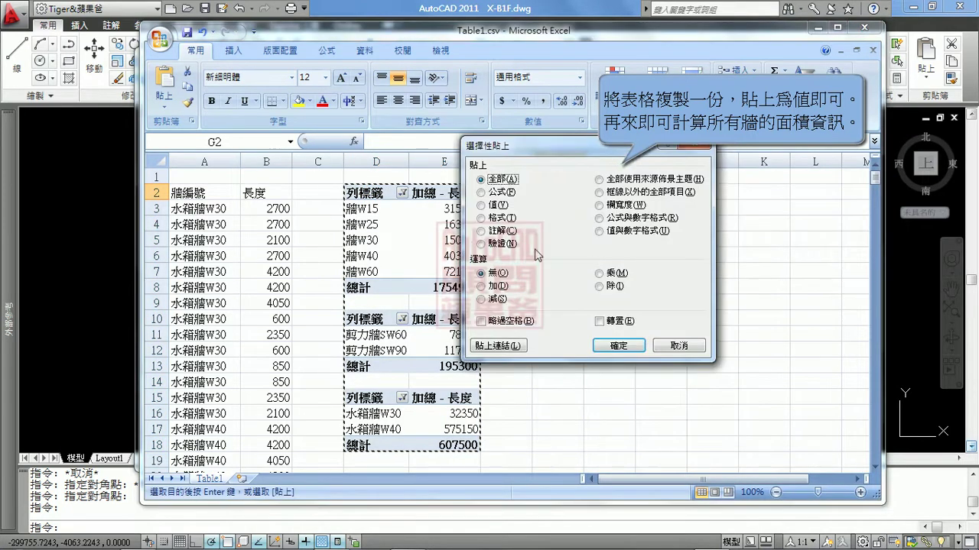
pyautogui.click(488, 206)
pyautogui.click(618, 345)
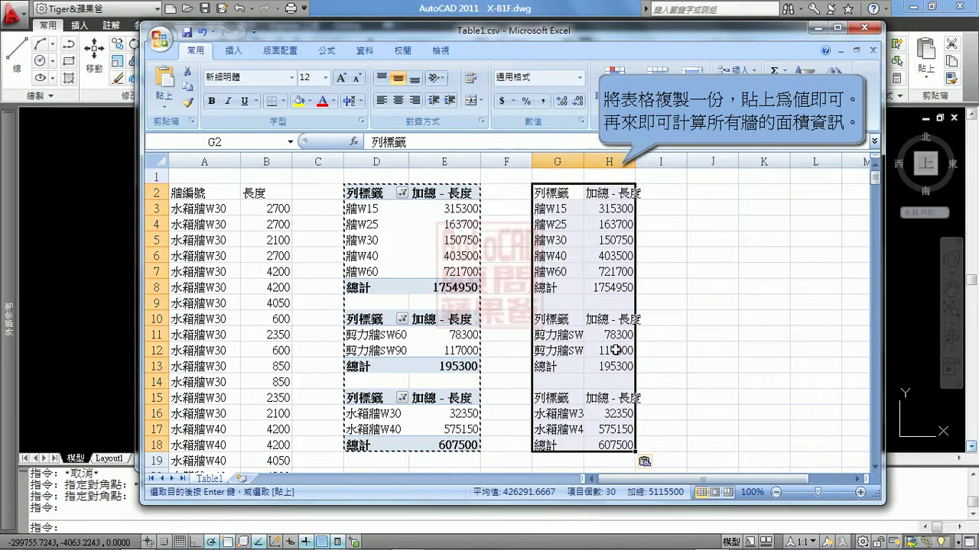
pyautogui.press('Escape')
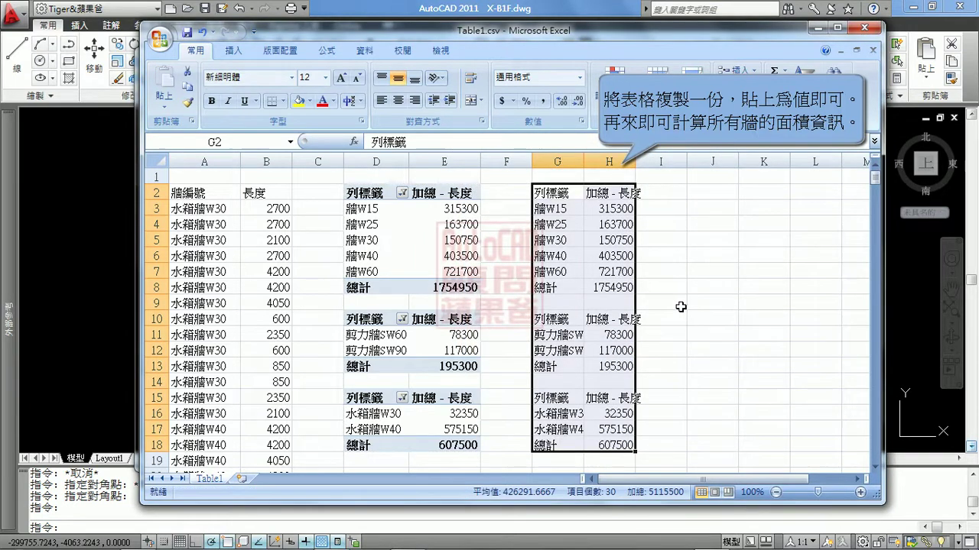
pyautogui.click(680, 307)
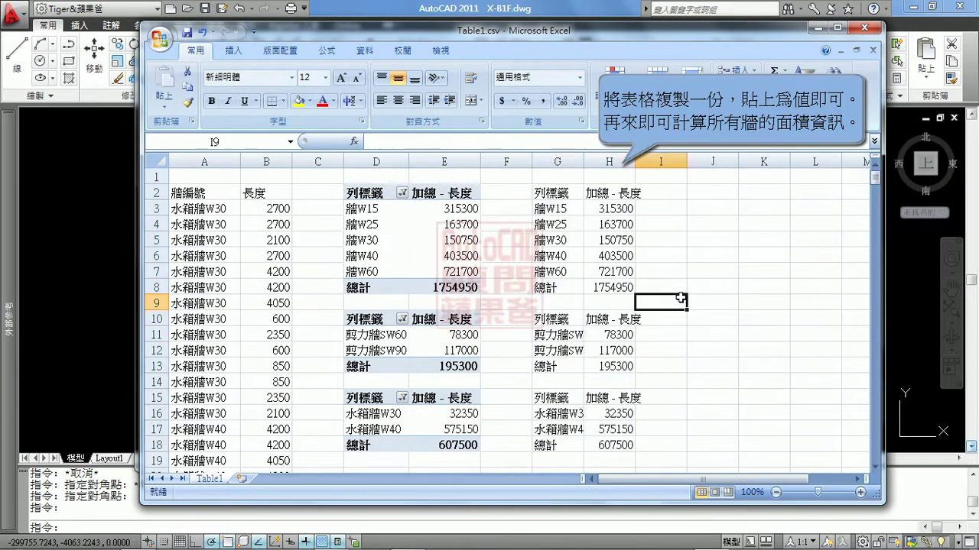
# Step: Rename the H10 header to 長度 and copy it into H2 and H15
pyautogui.click(618, 322)
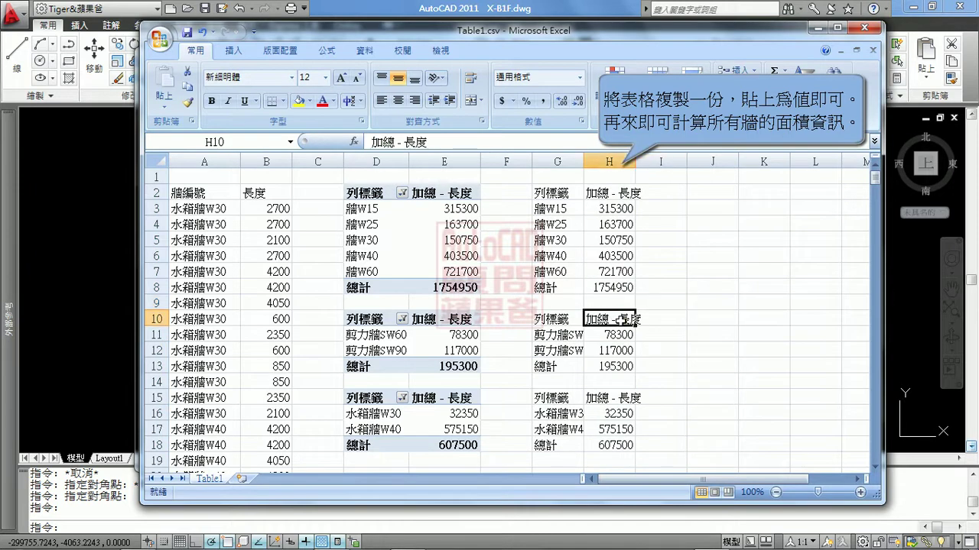
pyautogui.doubleClick(617, 322)
pyautogui.moveTo(612, 321); pyautogui.dragTo(586, 320)
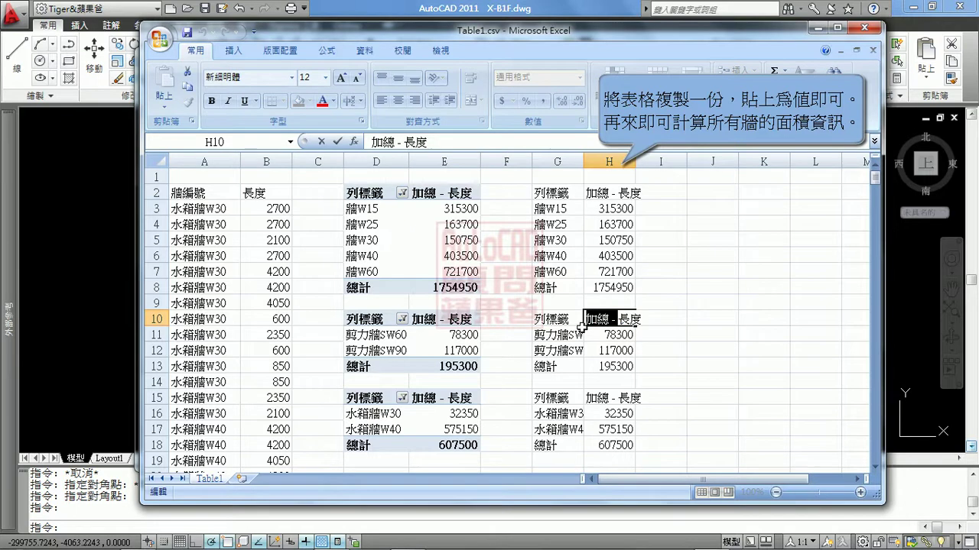
pyautogui.press('Delete')
pyautogui.press('Delete')
pyautogui.write('長')
pyautogui.click(646, 289)
pyautogui.click(604, 318)
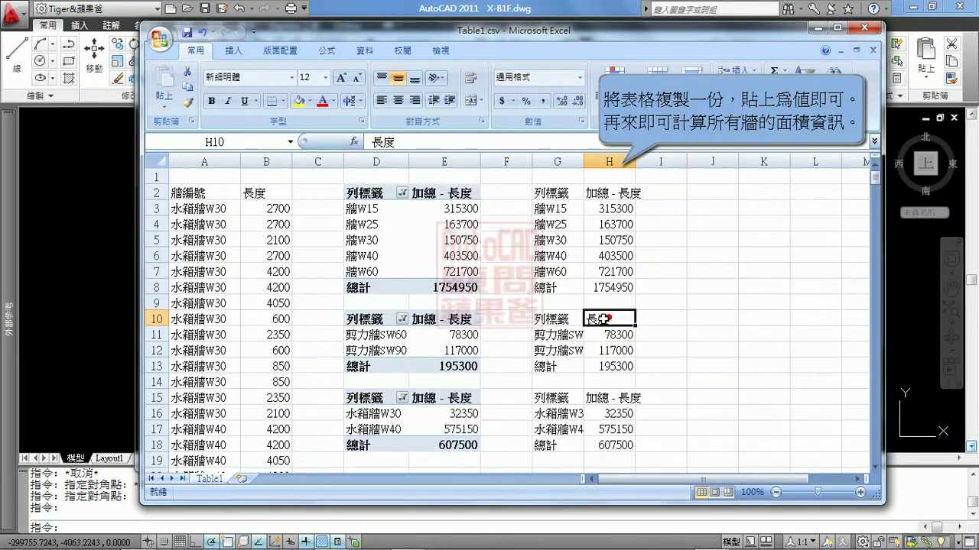
pyautogui.hotkey('ctrl', 'c')
pyautogui.click(604, 195)
pyautogui.hotkey('ctrl', 'v')
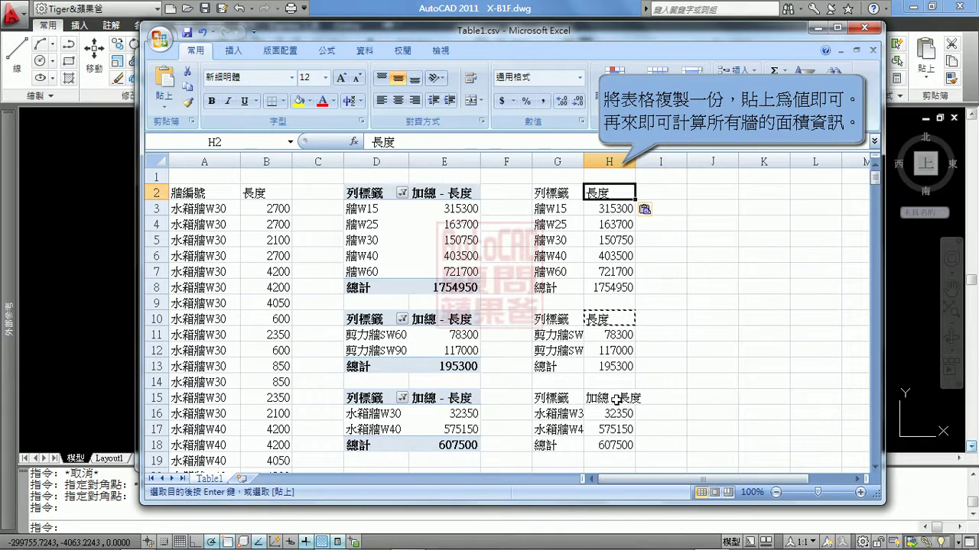
pyautogui.click(616, 399)
pyautogui.hotkey('ctrl', 'v')
# Step: Copy the 牆編號 header from A2 into G2, G10 and G15
pyautogui.click(194, 192)
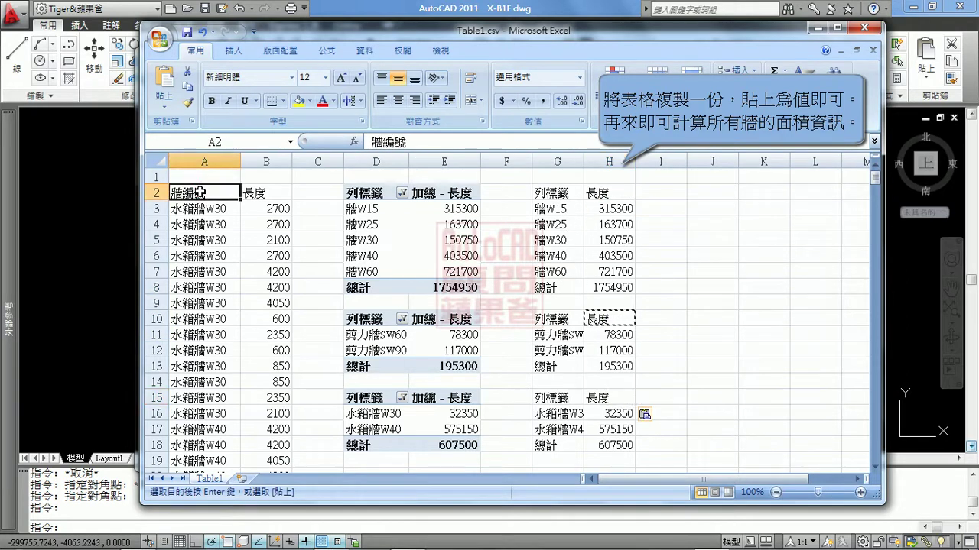
pyautogui.rightClick(198, 191)
pyautogui.click(237, 219)
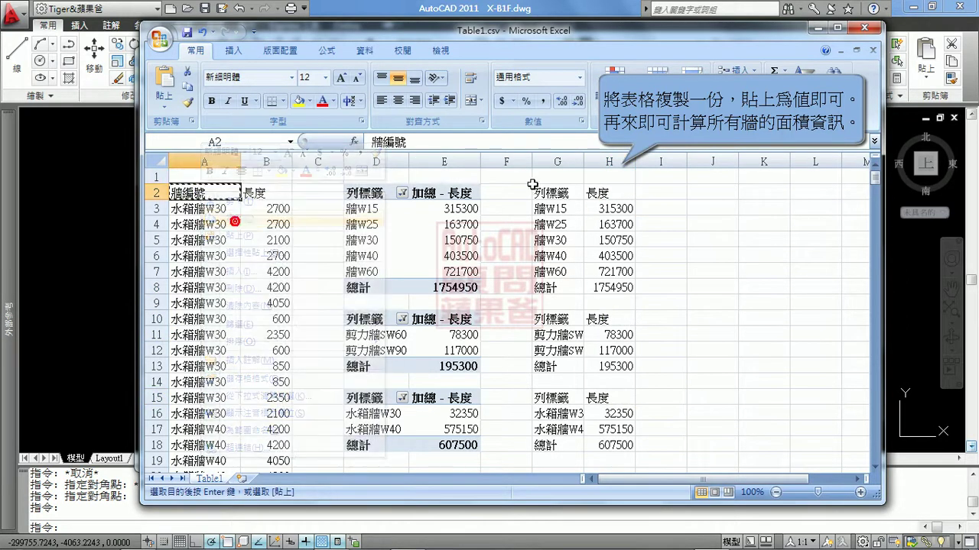
pyautogui.click(546, 193)
pyautogui.rightClick(546, 192)
pyautogui.click(571, 237)
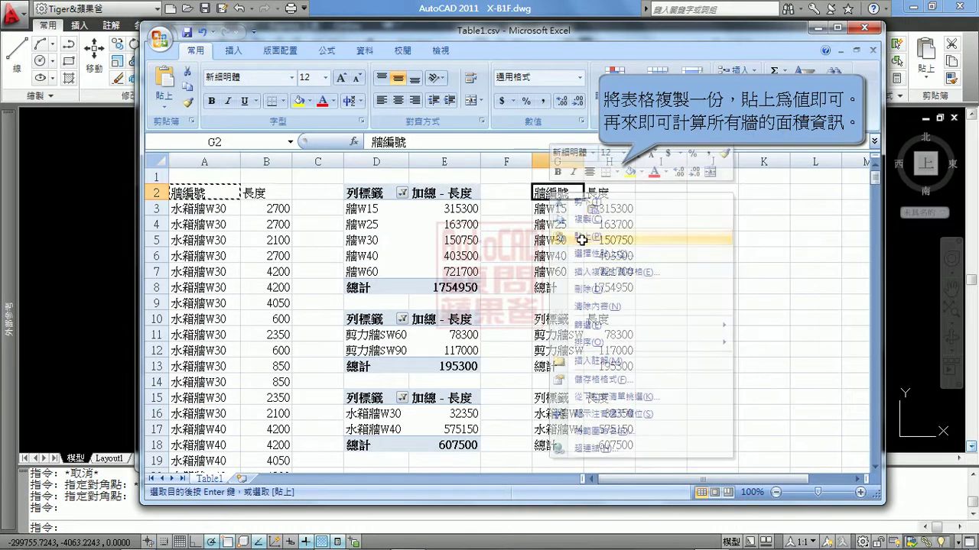
pyautogui.rightClick(558, 321)
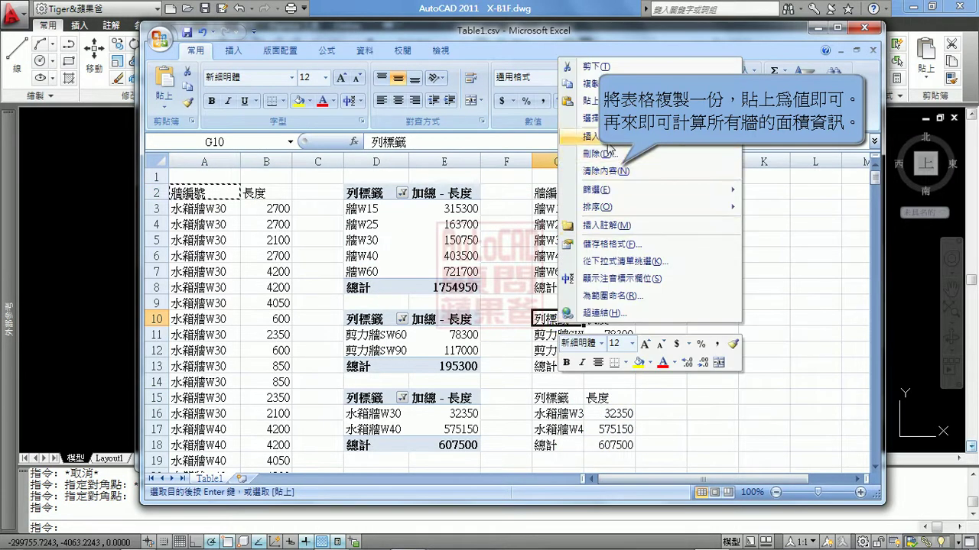
pyautogui.click(573, 100)
pyautogui.rightClick(562, 399)
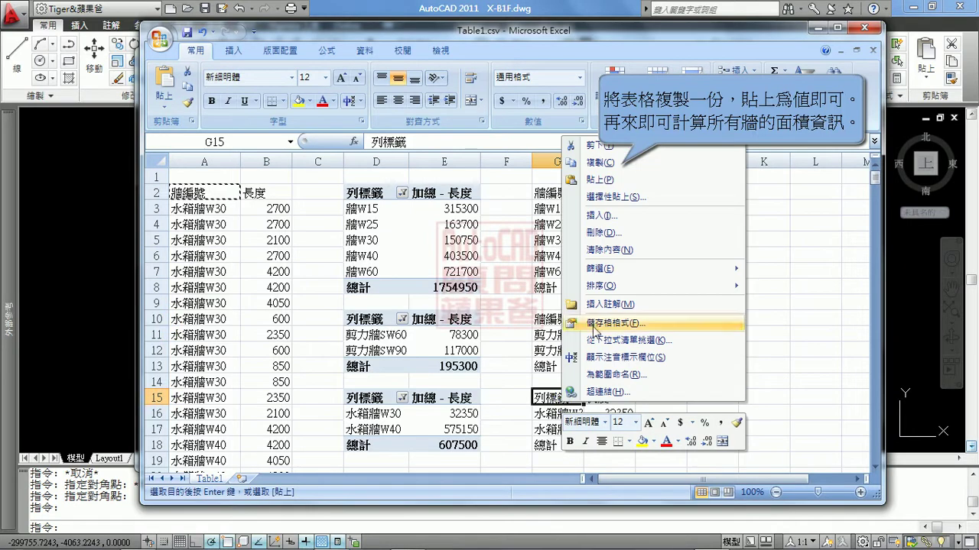
pyautogui.click(575, 183)
pyautogui.press('Escape')
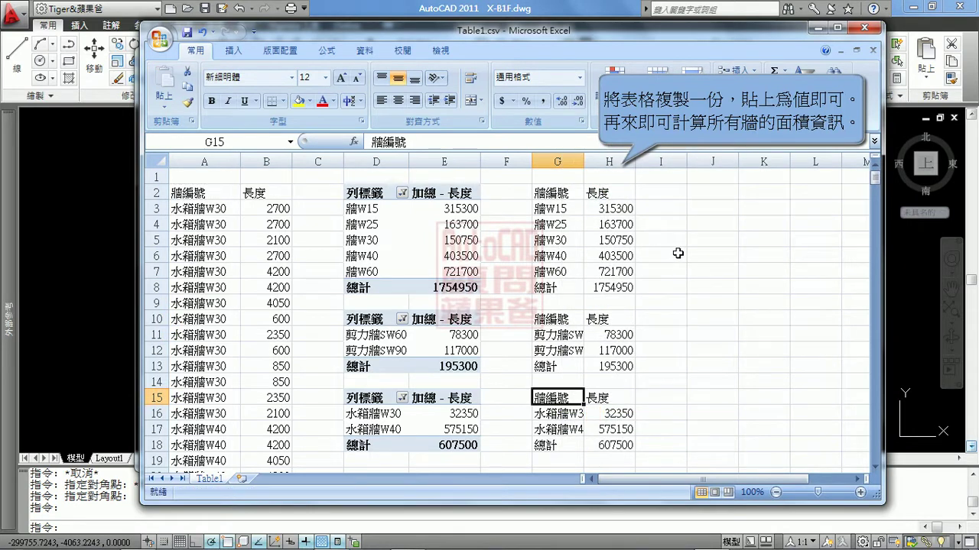
pyautogui.click(614, 196)
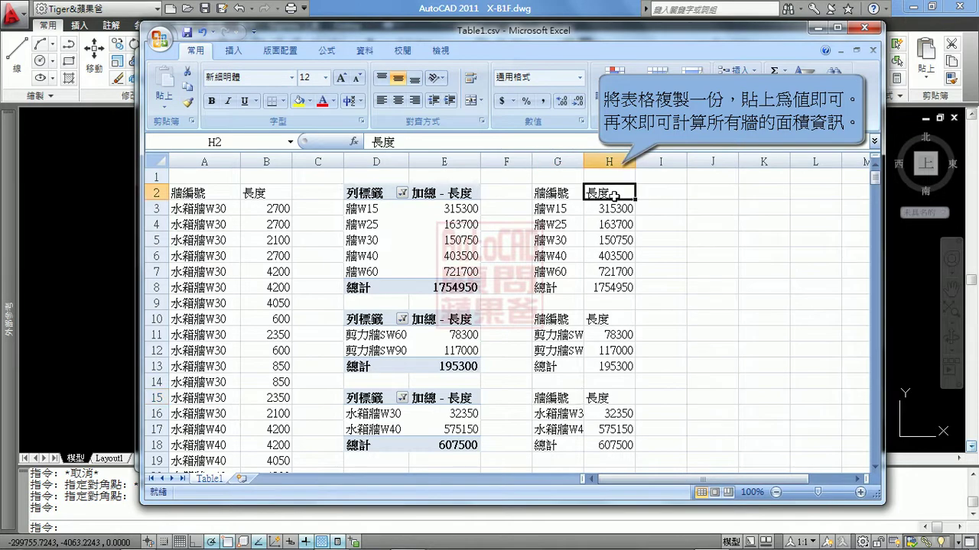
# Step: Add a 長度m header in I2 and fill =H3/1000 down through I18
pyautogui.moveTo(614, 197); pyautogui.dragTo(651, 192)
pyautogui.doubleClick(667, 192)
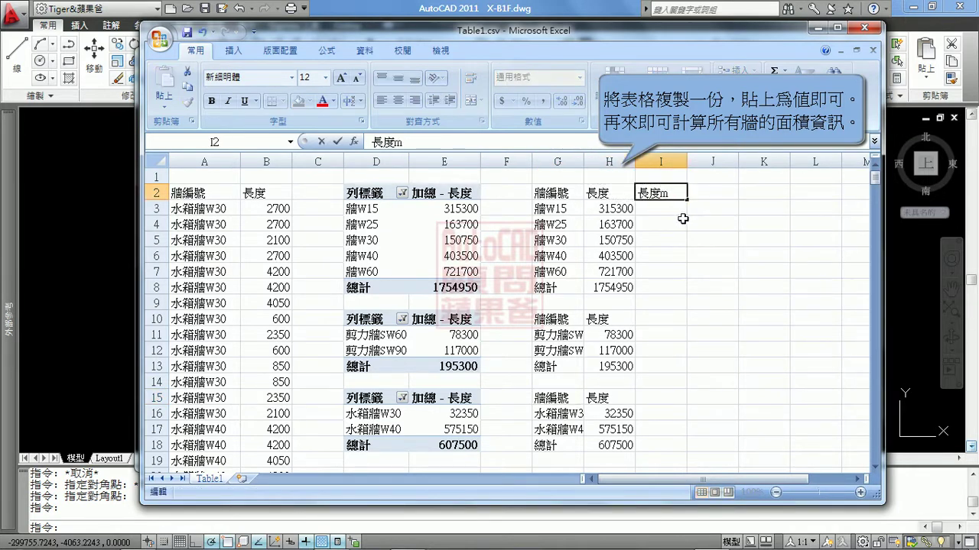
pyautogui.press('Return')
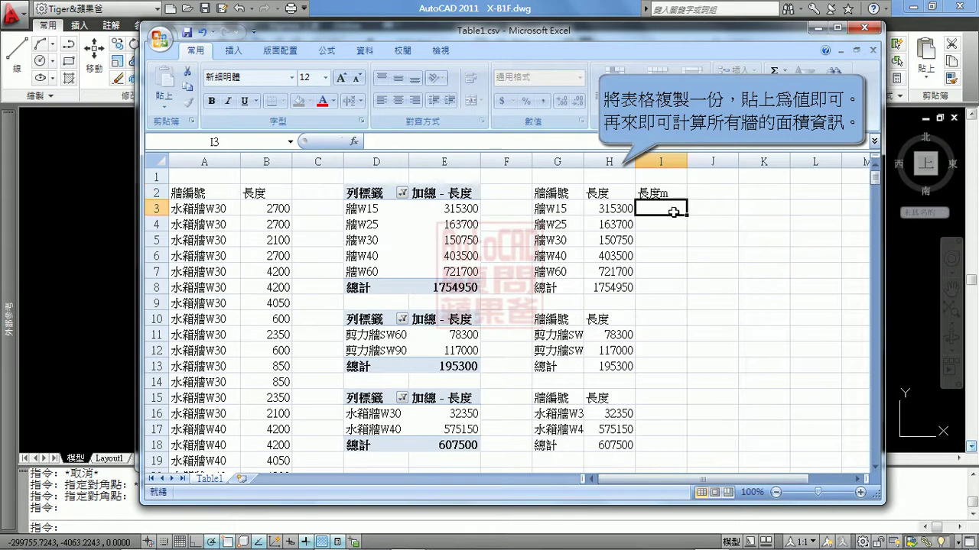
pyautogui.write('=')
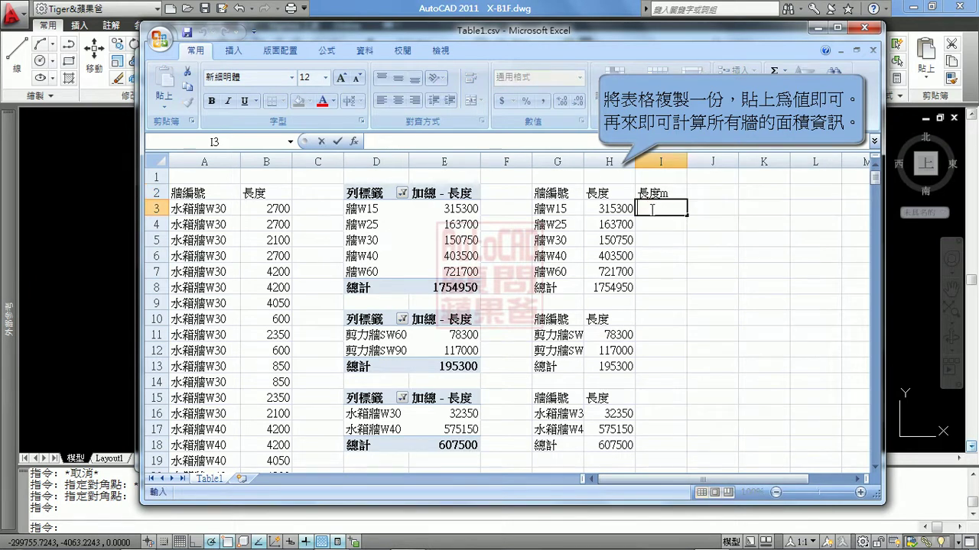
pyautogui.write('=')
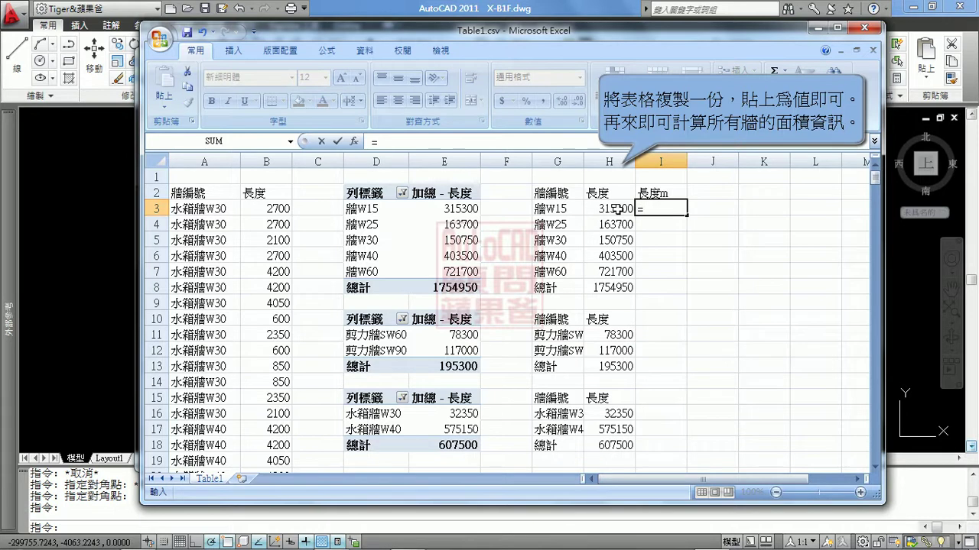
pyautogui.click(616, 209)
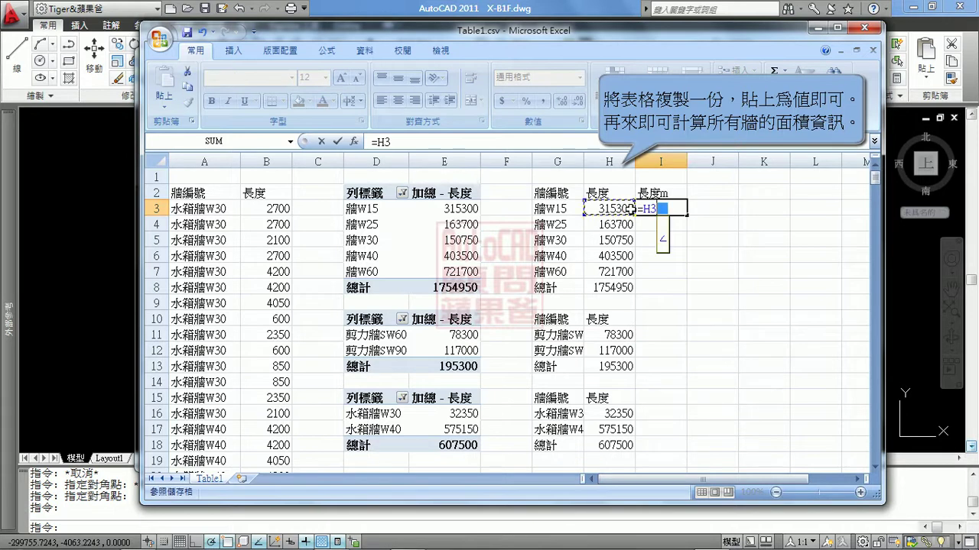
pyautogui.write('/1000')
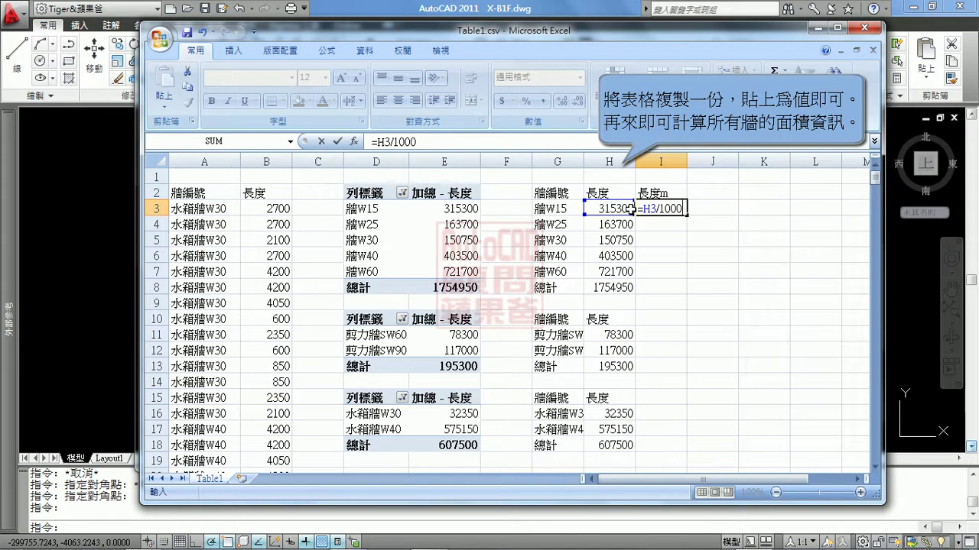
pyautogui.press('Return')
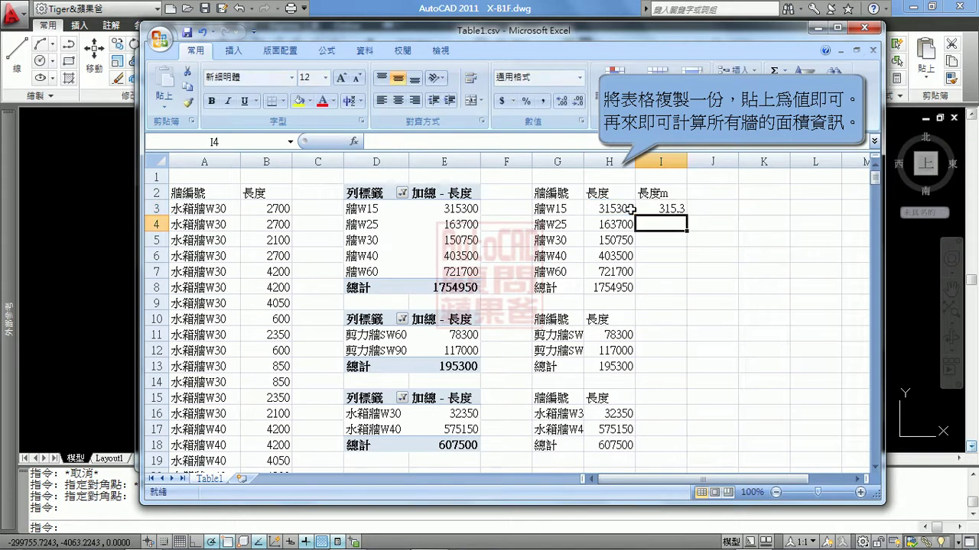
pyautogui.click(670, 208)
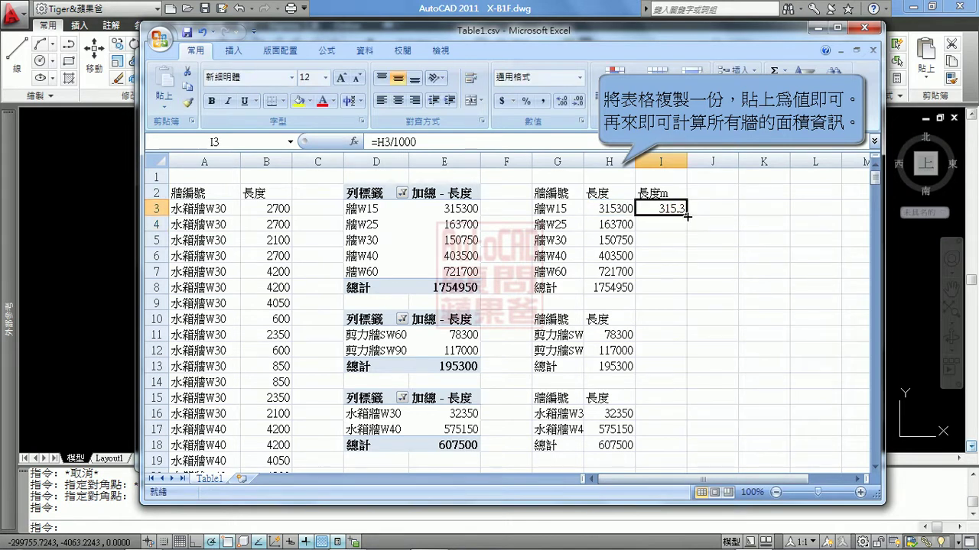
pyautogui.moveTo(686, 215); pyautogui.dragTo(684, 435)
# Step: Clear the stray zero and #VALUE! results in I9, I10, I14 and I15
pyautogui.click(704, 286)
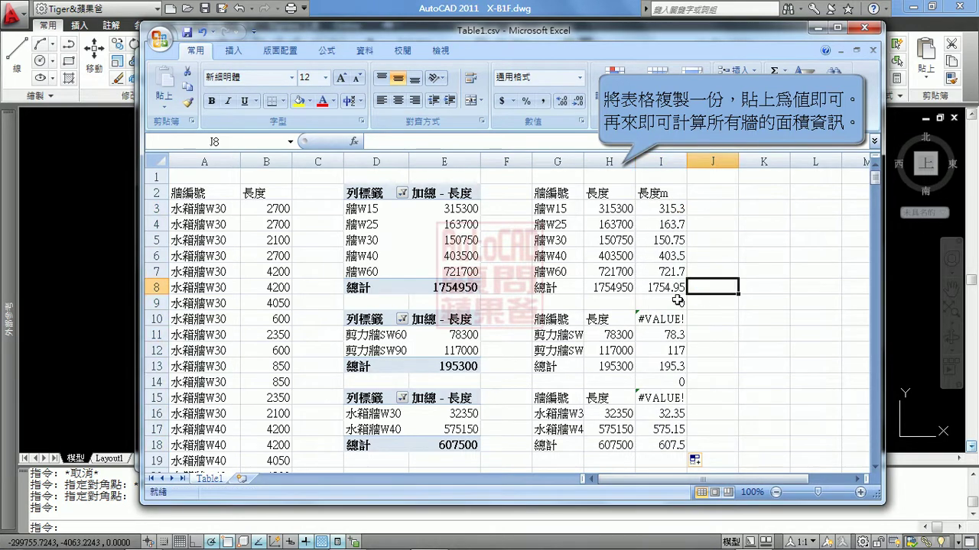
pyautogui.click(675, 300)
pyautogui.press('Delete')
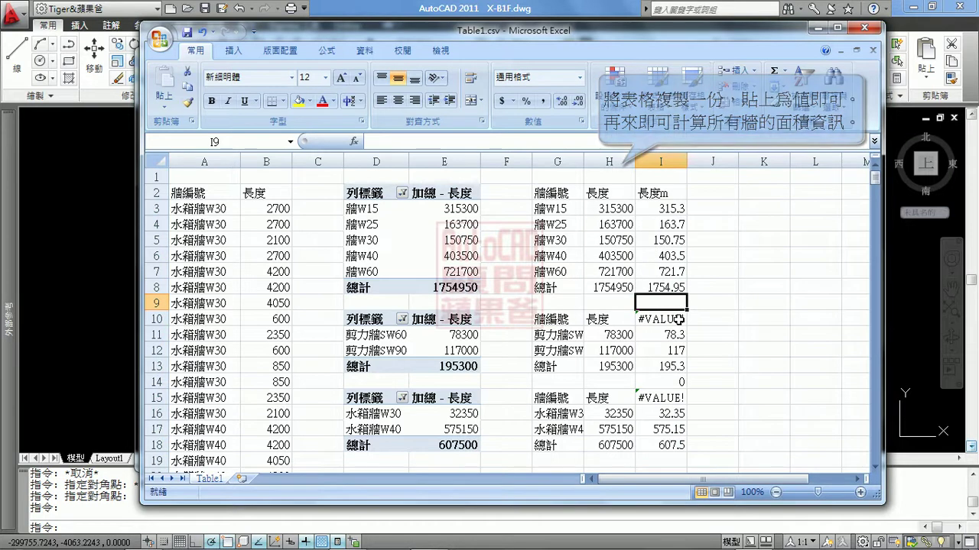
pyautogui.click(676, 316)
pyautogui.press('Delete')
pyautogui.click(673, 379)
pyautogui.press('Delete')
pyautogui.click(673, 397)
pyautogui.press('Delete')
pyautogui.click(722, 371)
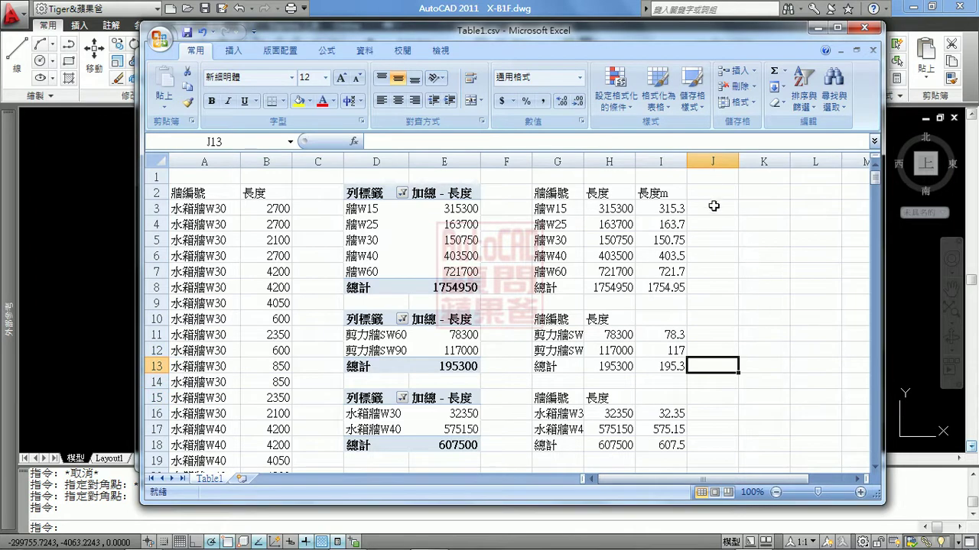
# Step: Copy the 長度m header from I2 into I10 and I15
pyautogui.click(667, 193)
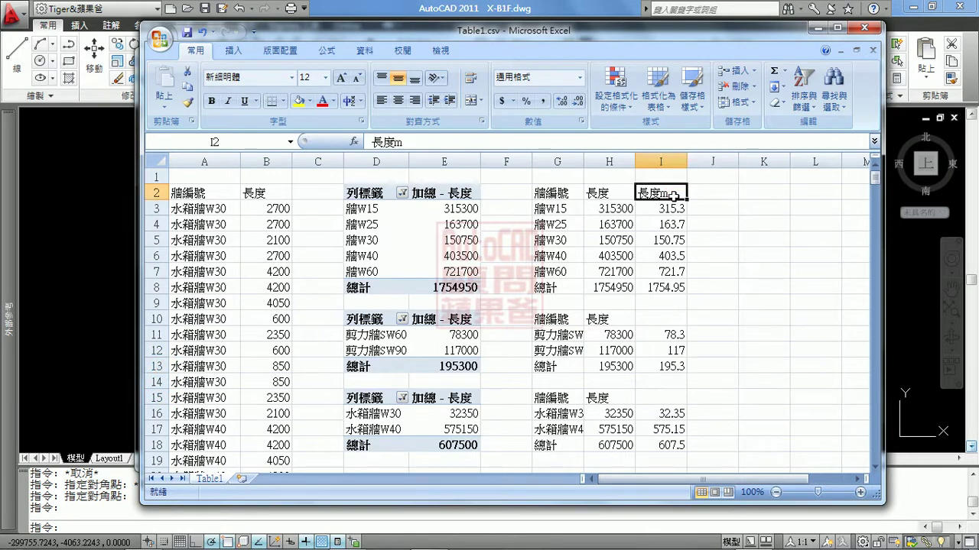
pyautogui.hotkey('ctrl', 'c')
pyautogui.click(667, 315)
pyautogui.hotkey('ctrl', 'v')
pyautogui.click(665, 397)
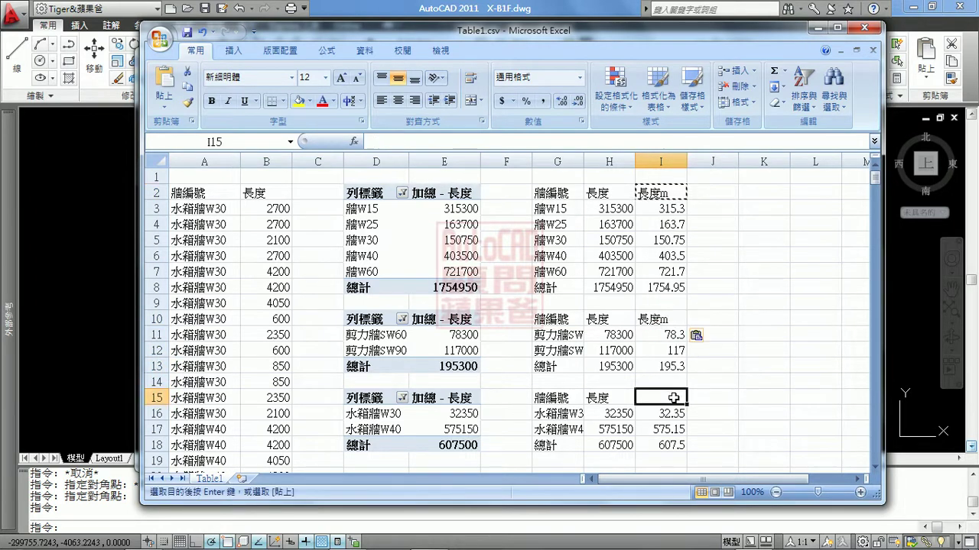
pyautogui.hotkey('ctrl', 'v')
# Step: Add a 樓高m header in J2 and copy it into J10 and J15
pyautogui.doubleClick(713, 194)
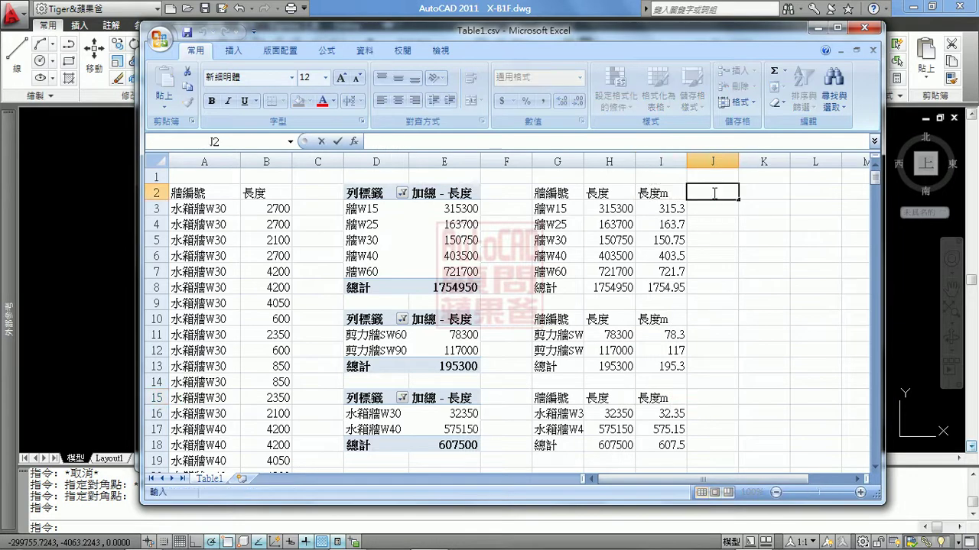
pyautogui.write('ㄉ')
pyautogui.write('樓')
pyautogui.write('高m')
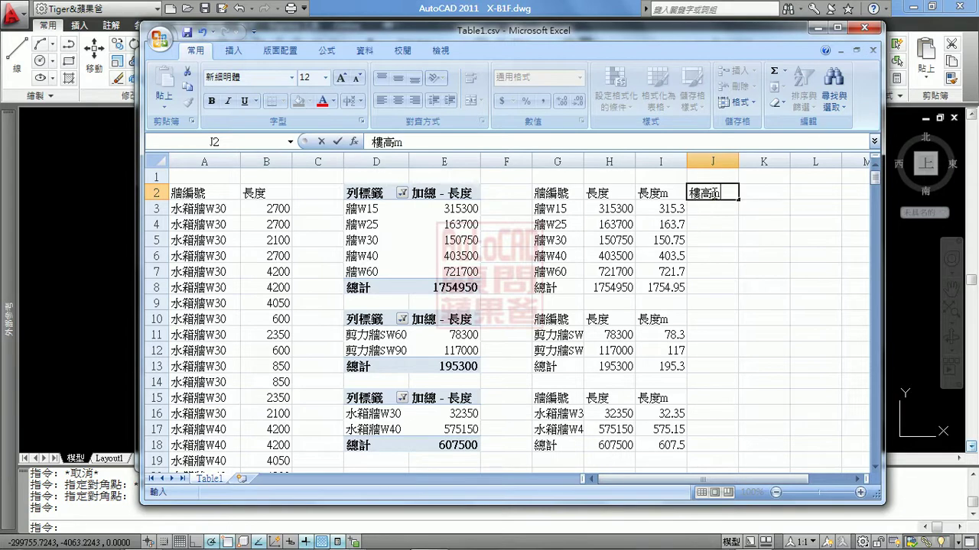
pyautogui.click(777, 222)
pyautogui.click(725, 194)
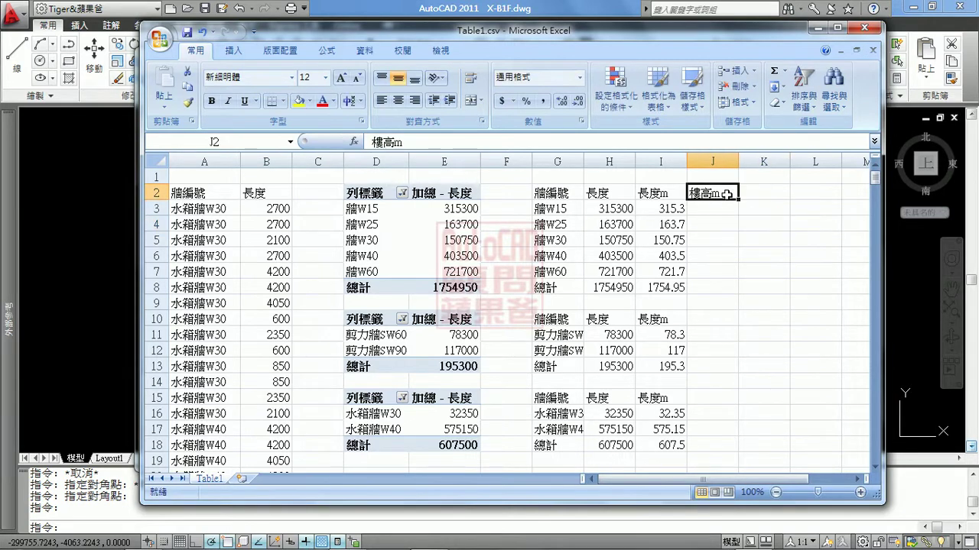
pyautogui.hotkey('ctrl', 'c')
pyautogui.click(708, 321)
pyautogui.hotkey('ctrl', 'v')
pyautogui.click(713, 396)
pyautogui.hotkey('ctrl', 'v')
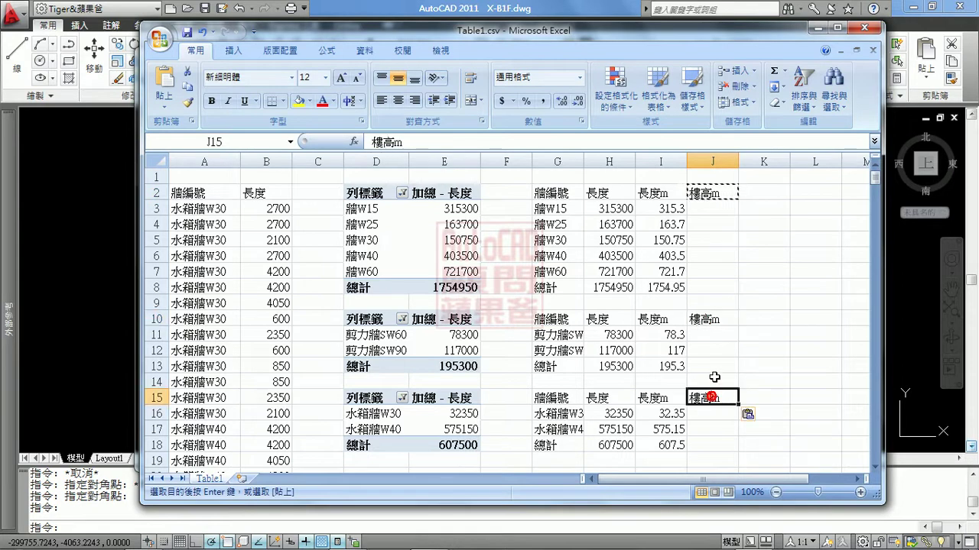
pyautogui.click(714, 211)
pyautogui.doubleClick(716, 211)
pyautogui.write('5')
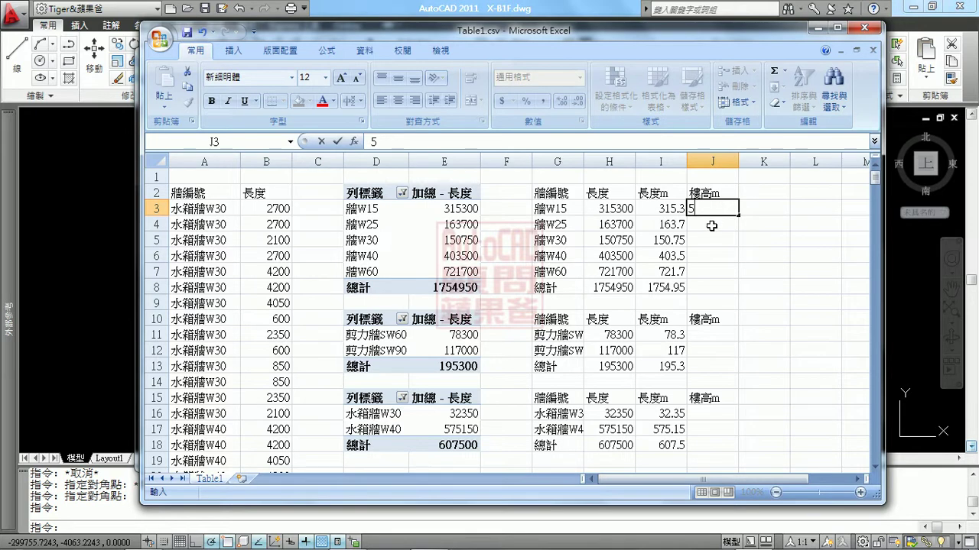
# Step: Enter a floor height of 5 in J3:J8 and in J11:J12
pyautogui.click(729, 212)
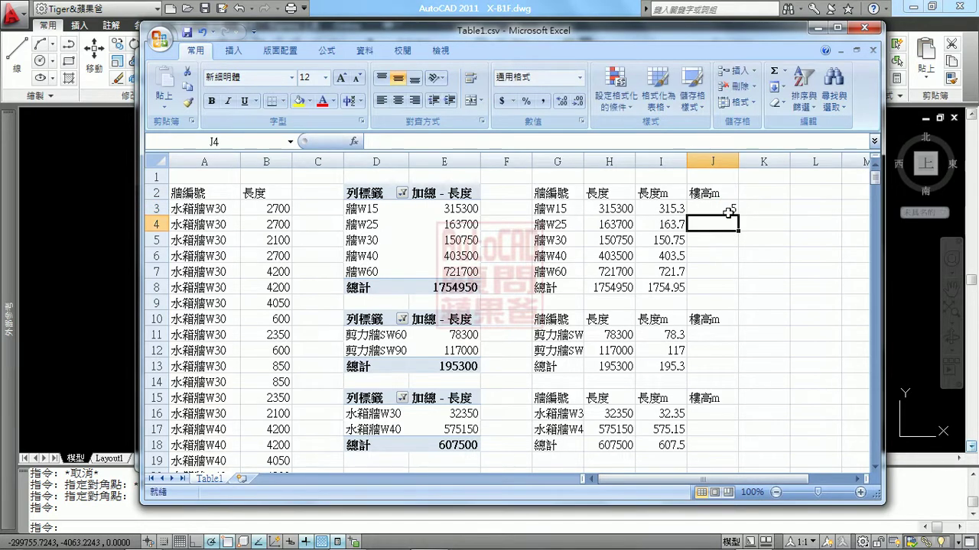
pyautogui.moveTo(736, 216); pyautogui.dragTo(739, 289)
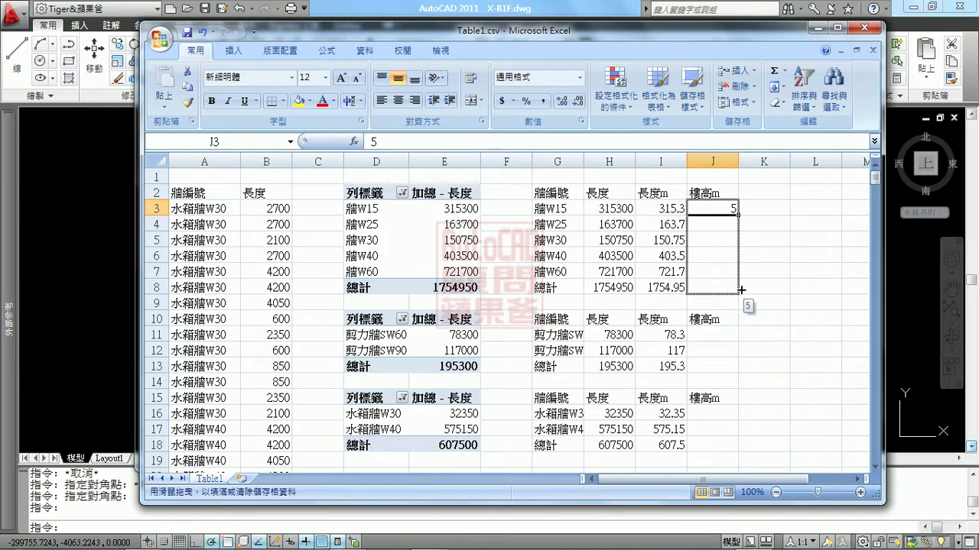
pyautogui.click(730, 337)
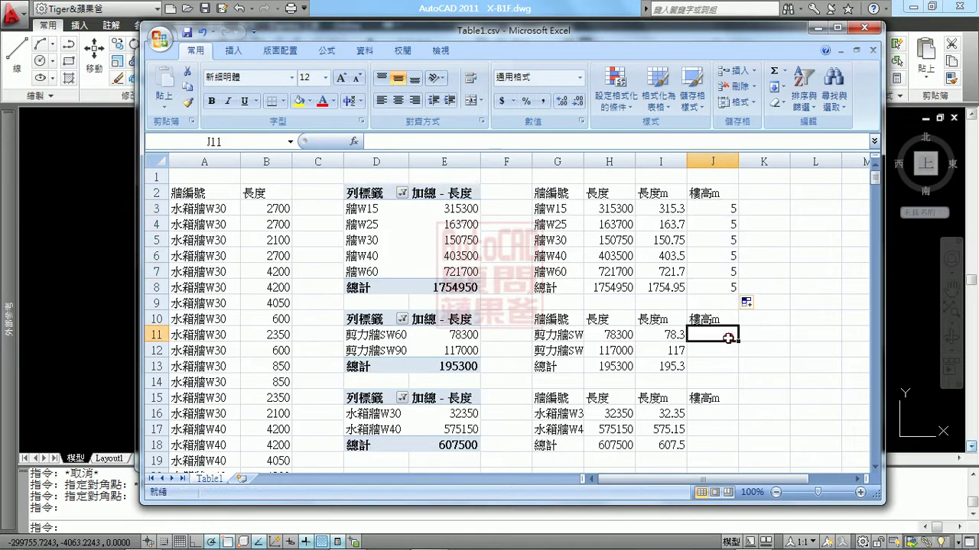
pyautogui.write('5')
pyautogui.click(724, 351)
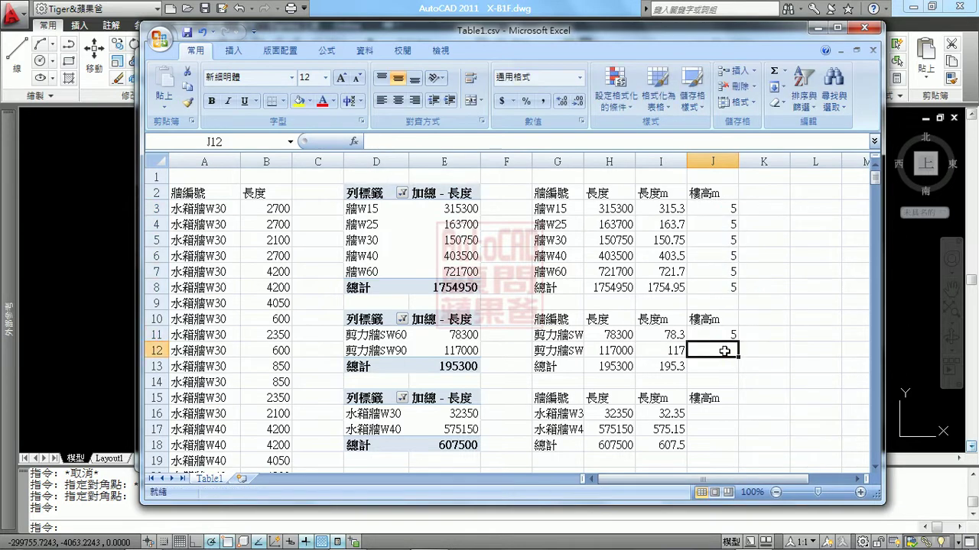
pyautogui.write('5')
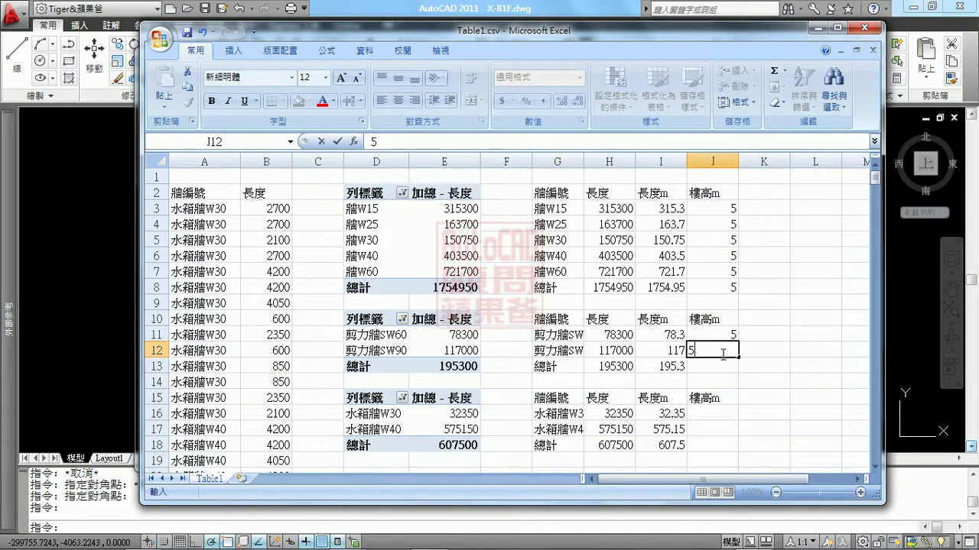
pyautogui.click(745, 376)
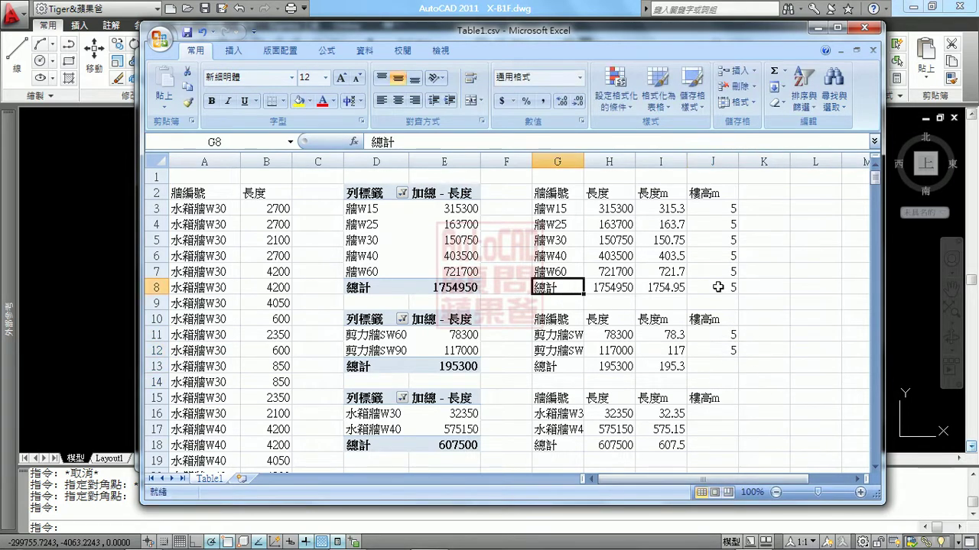
# Step: Clear the 總計 total rows in G8:J8, G13:I13 and G18:I18
pyautogui.moveTo(554, 287); pyautogui.dragTo(726, 288)
pyautogui.rightClick(680, 289)
pyautogui.press('Escape')
pyautogui.press('Delete')
pyautogui.moveTo(556, 367); pyautogui.dragTo(657, 367)
pyautogui.press('Delete')
pyautogui.moveTo(551, 448); pyautogui.dragTo(649, 447)
pyautogui.press('Delete')
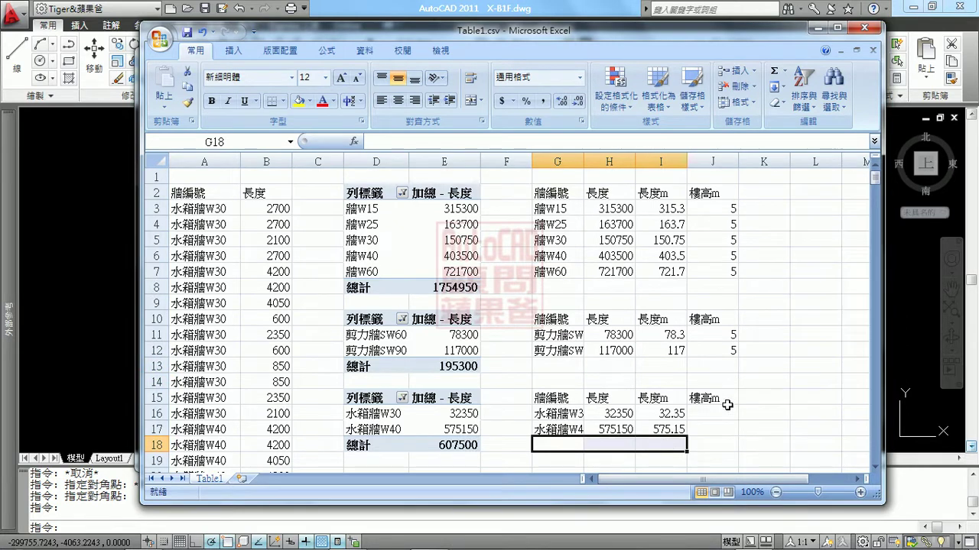
# Step: Enter a floor height of 3 in J16 and J17 for the 水箱牆 table
pyautogui.click(726, 412)
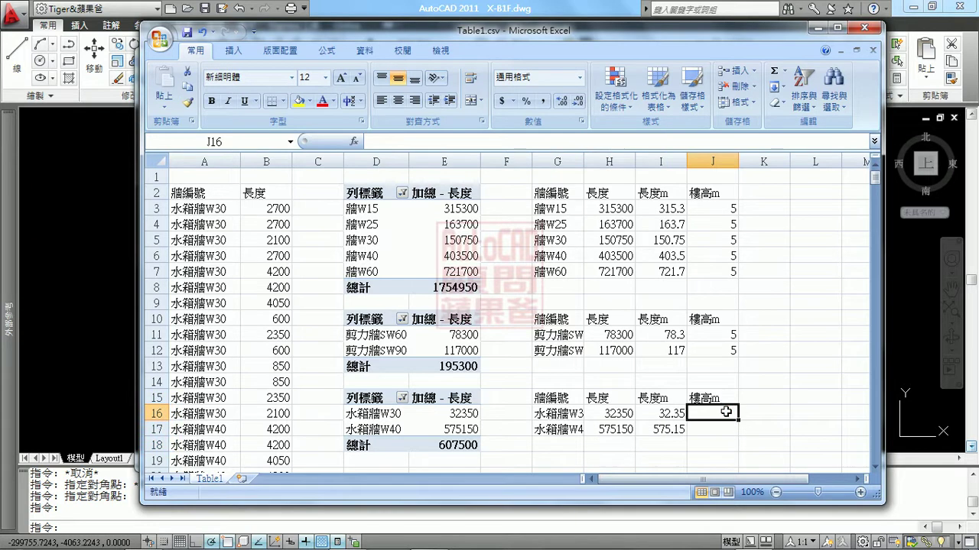
pyautogui.write('3')
pyautogui.press('Return')
pyautogui.write('3')
pyautogui.click(765, 430)
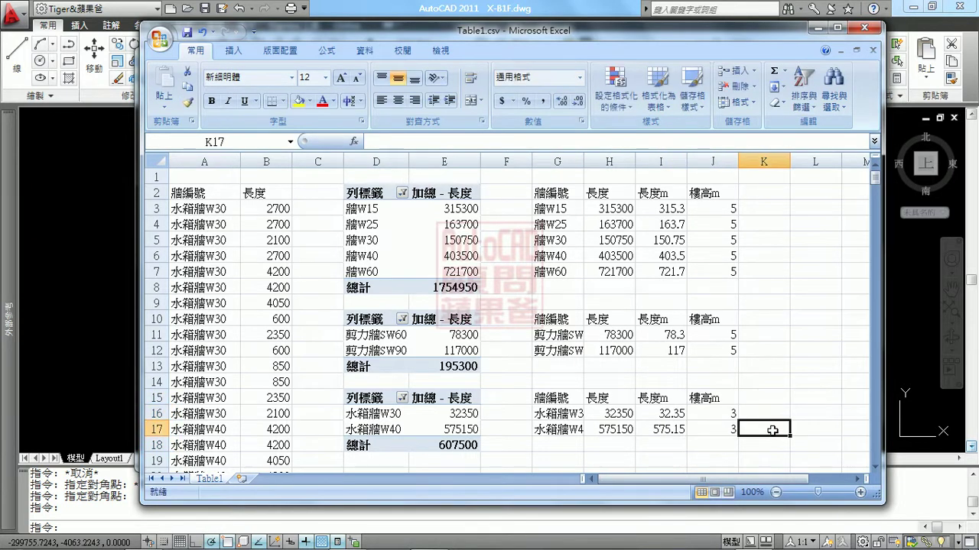
# Step: Enter the header 面積 in K2 followed by the ㎡ unit symbol
pyautogui.doubleClick(778, 193)
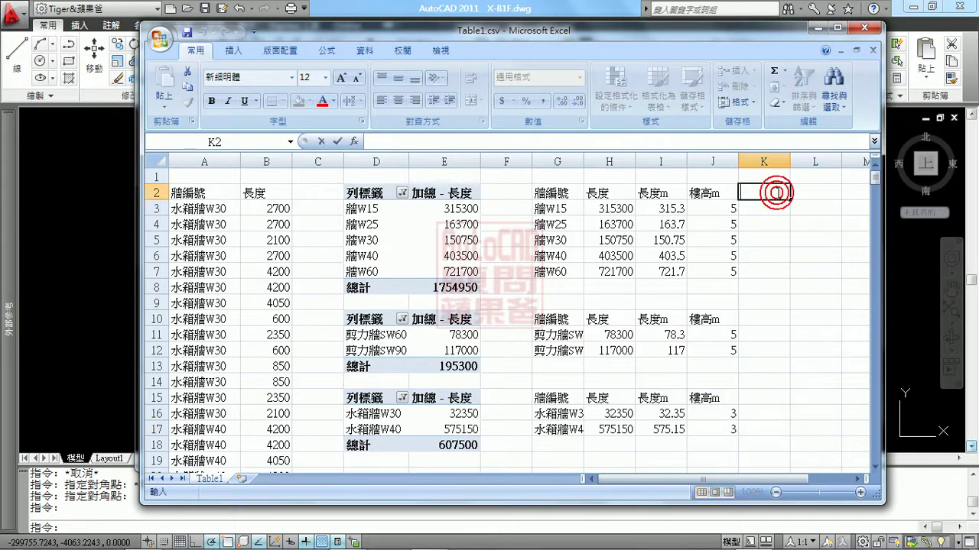
pyautogui.write('面積')
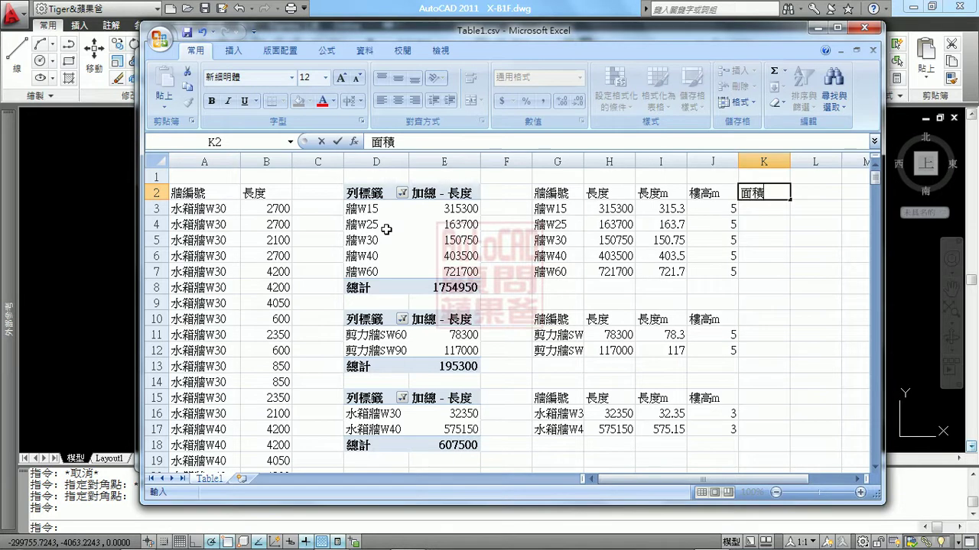
pyautogui.click(233, 51)
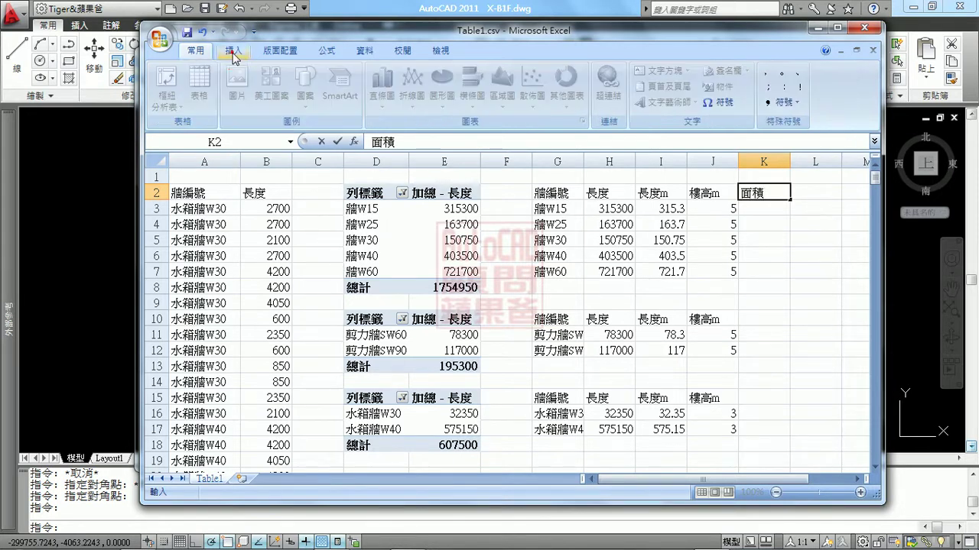
pyautogui.click(781, 102)
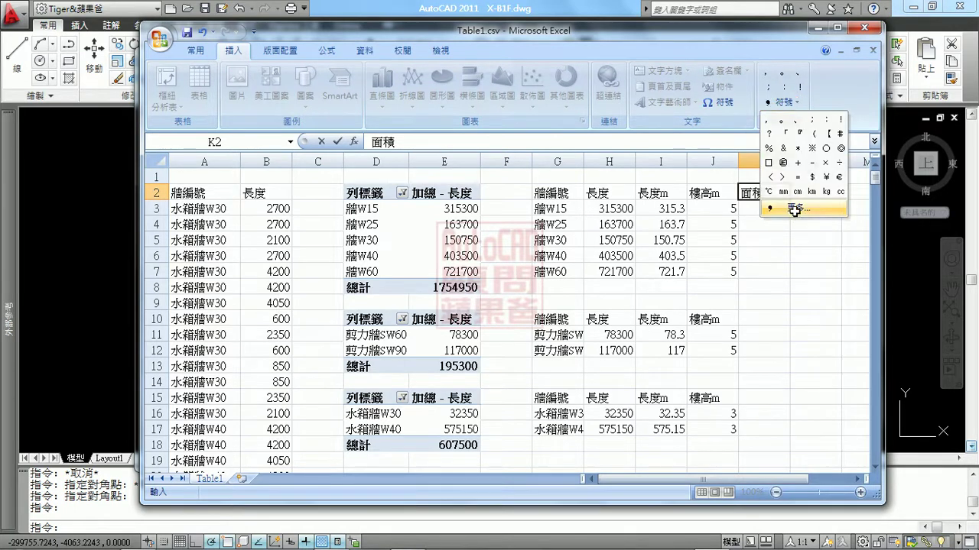
pyautogui.click(796, 210)
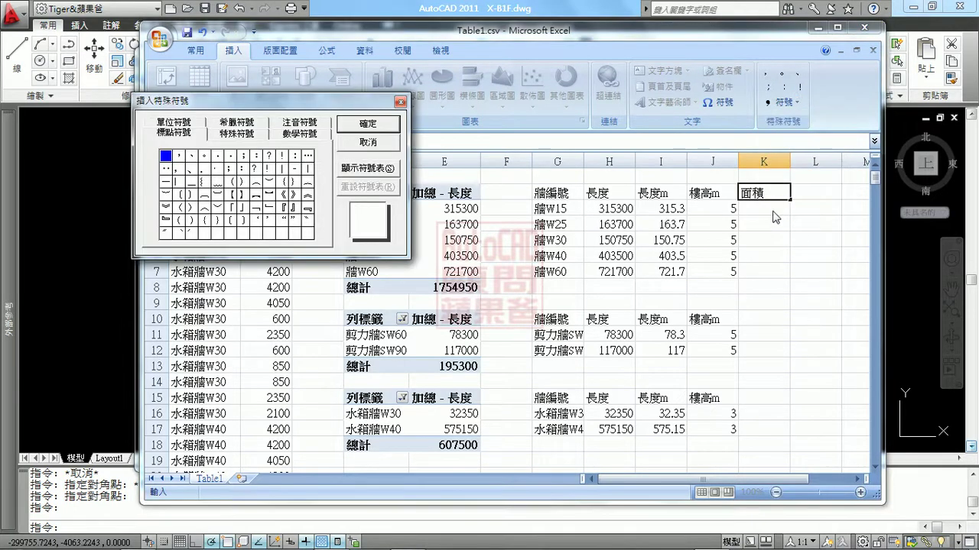
pyautogui.click(250, 123)
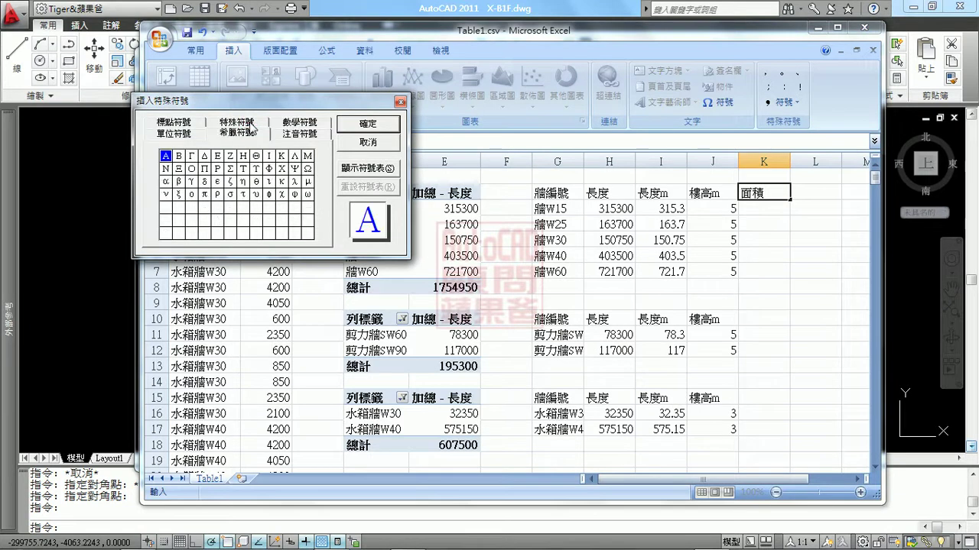
pyautogui.click(175, 133)
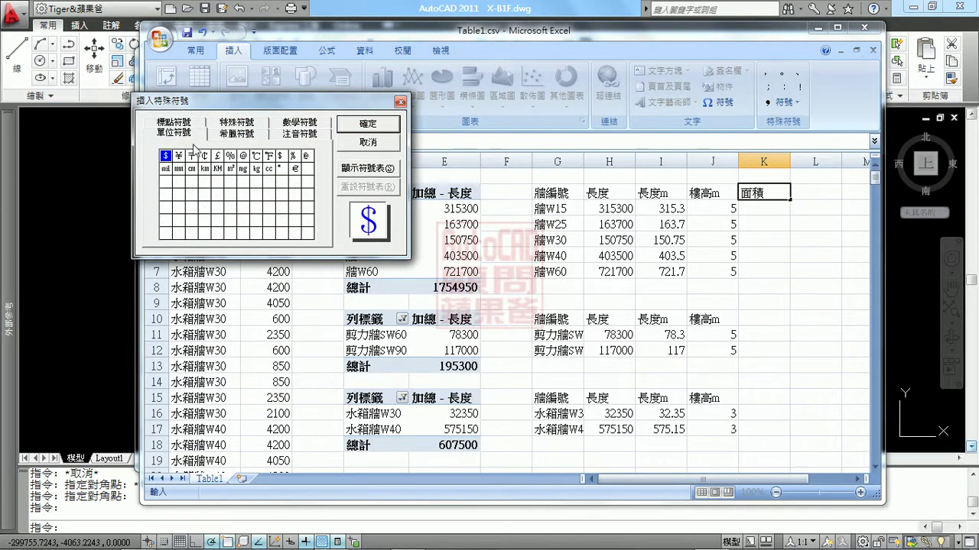
pyautogui.click(229, 168)
pyautogui.click(353, 124)
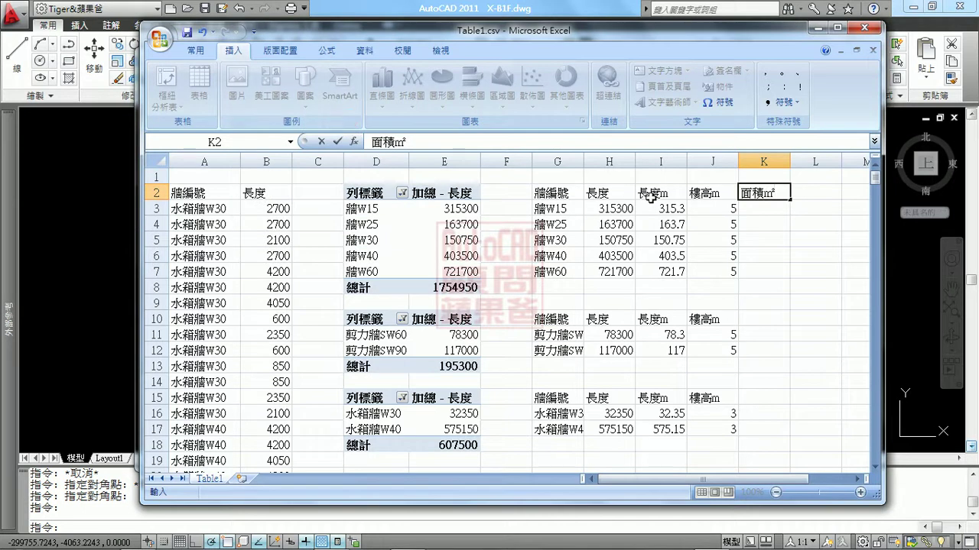
pyautogui.press('Return')
# Step: Copy the 面積㎡ header from K2 into K10 and K15
pyautogui.click(768, 195)
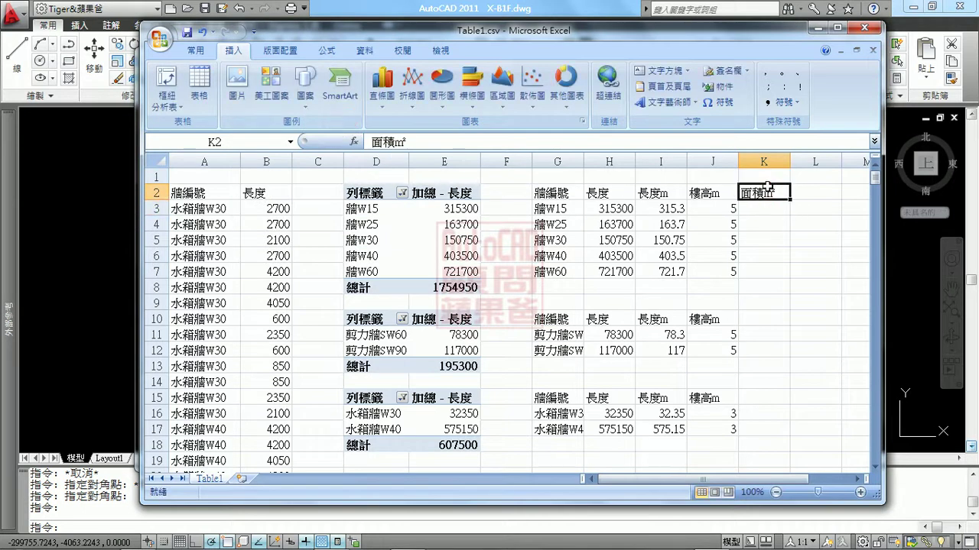
pyautogui.hotkey('ctrl', 'c')
pyautogui.click(768, 316)
pyautogui.hotkey('ctrl', 'v')
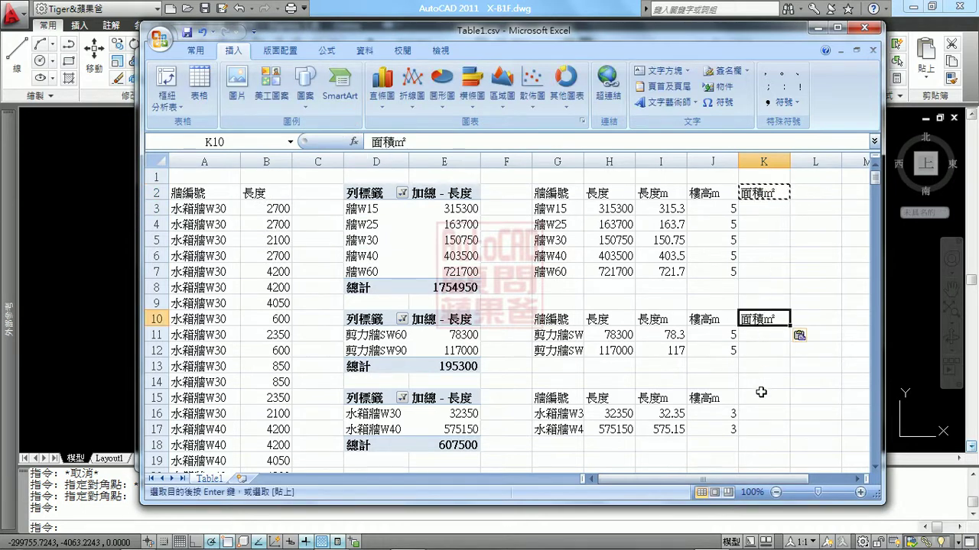
pyautogui.click(762, 397)
pyautogui.hotkey('ctrl', 'v')
pyautogui.click(765, 210)
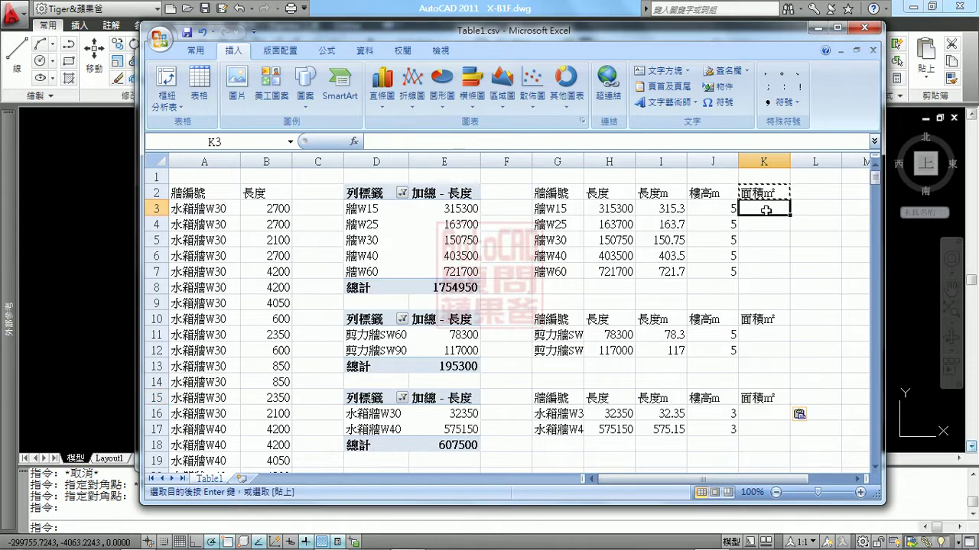
pyautogui.write('=')
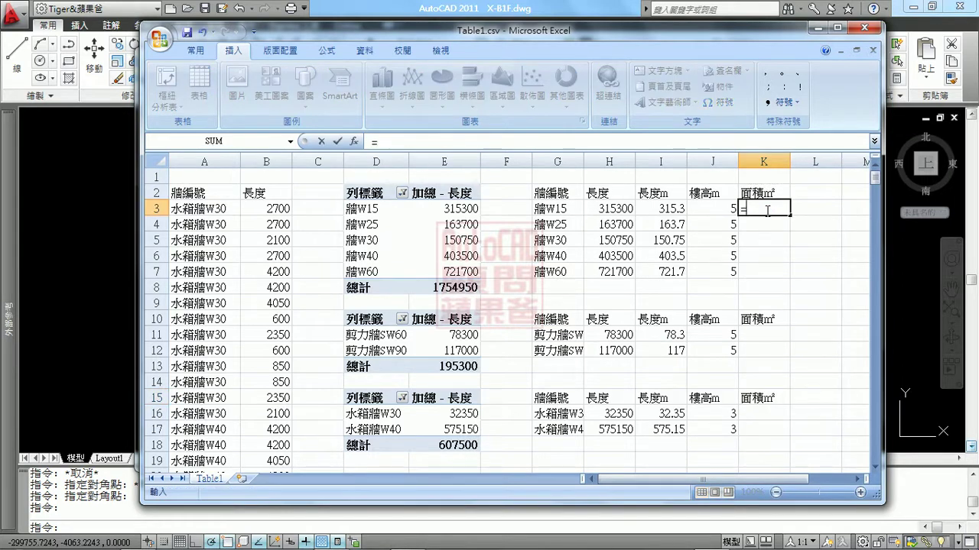
# Step: Enter the area formula =I3*J3 in K3 and fill it down through K7
pyautogui.click(677, 208)
pyautogui.write('*')
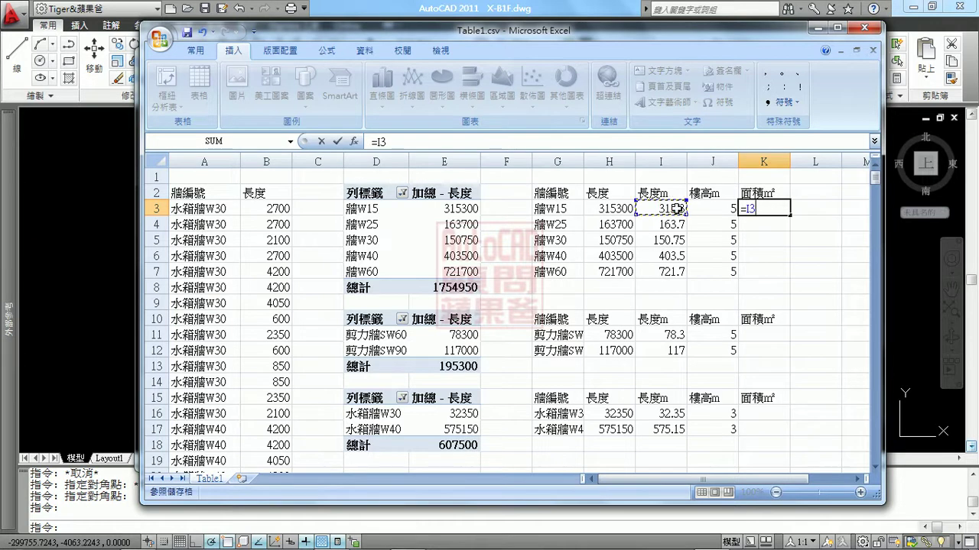
pyautogui.click(723, 208)
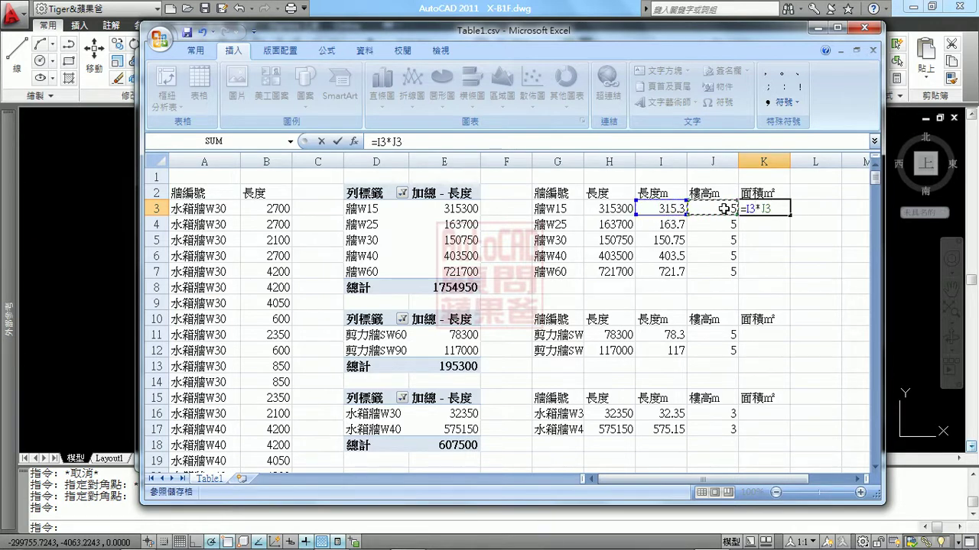
pyautogui.hotkey('ctrl', 'Return')
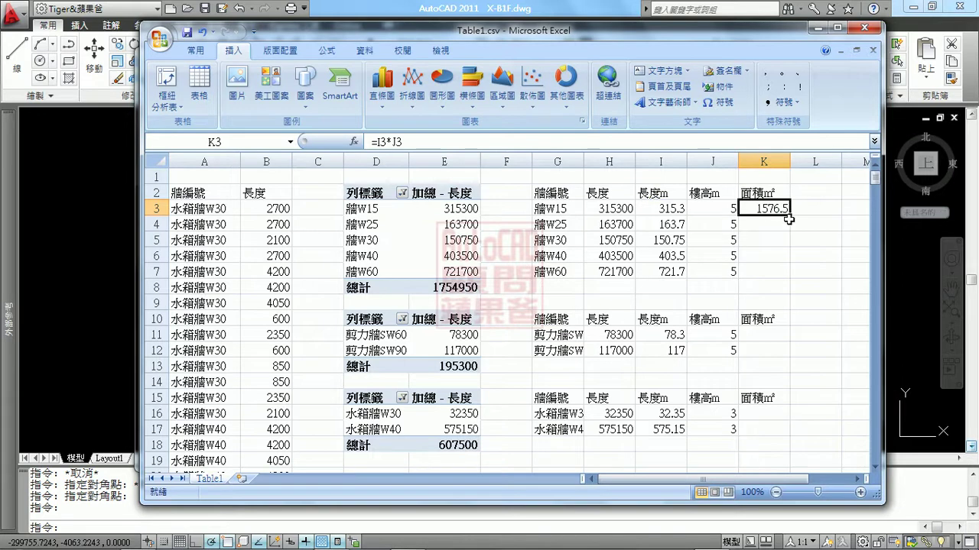
pyautogui.moveTo(790, 217); pyautogui.dragTo(790, 277)
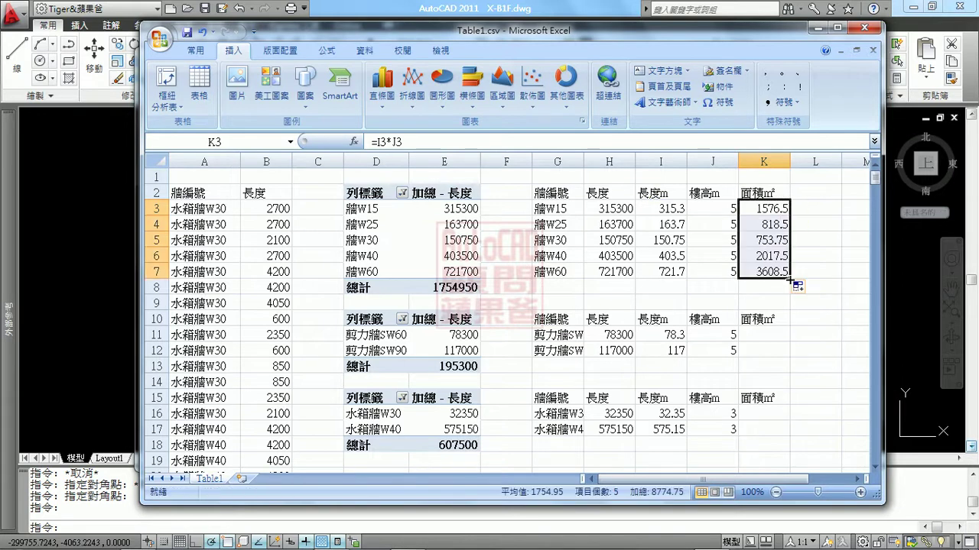
# Step: Paste the K3 area formula into K11, K12, K16 and K17
pyautogui.click(782, 208)
pyautogui.hotkey('ctrl', 'c')
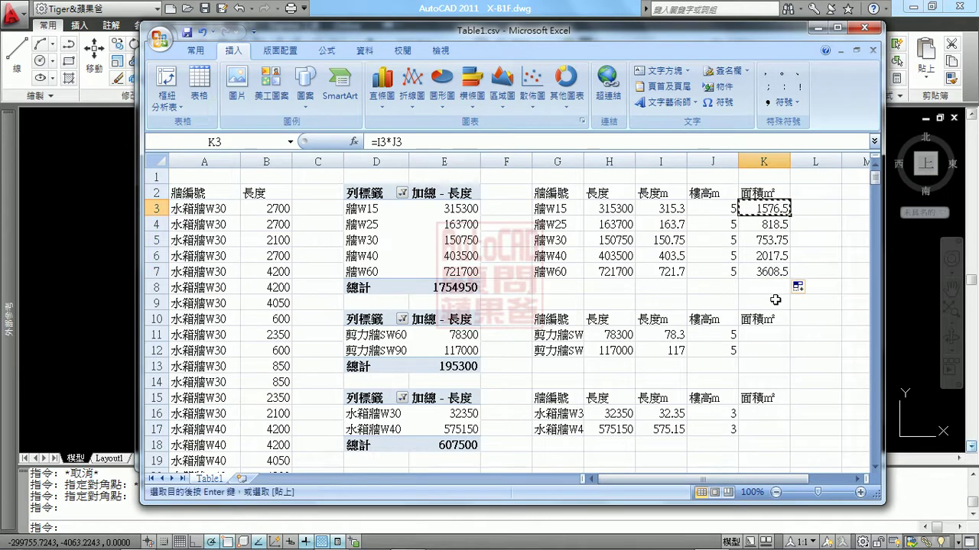
pyautogui.click(769, 335)
pyautogui.hotkey('ctrl', 'v')
pyautogui.click(772, 350)
pyautogui.hotkey('ctrl', 'v')
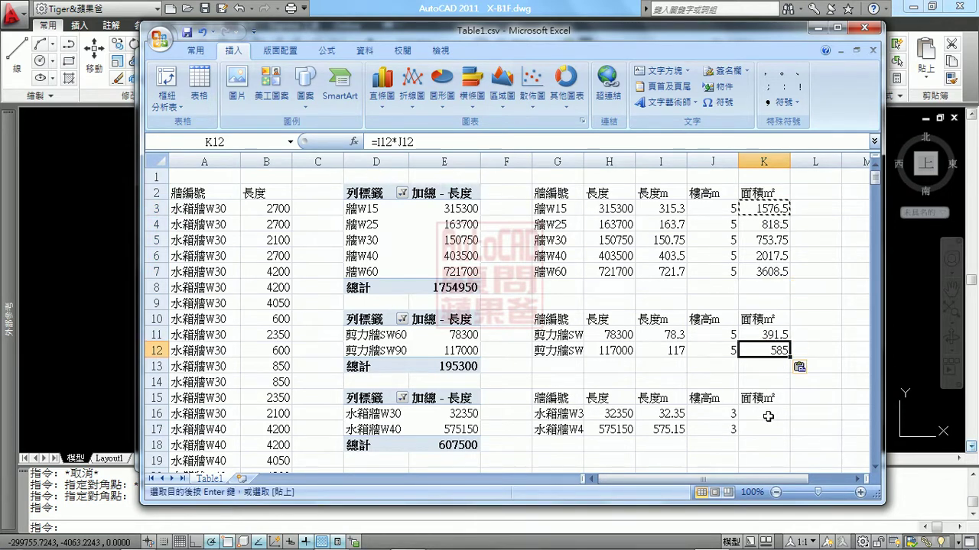
pyautogui.click(769, 414)
pyautogui.hotkey('ctrl', 'v')
pyautogui.click(767, 429)
pyautogui.hotkey('ctrl', 'v')
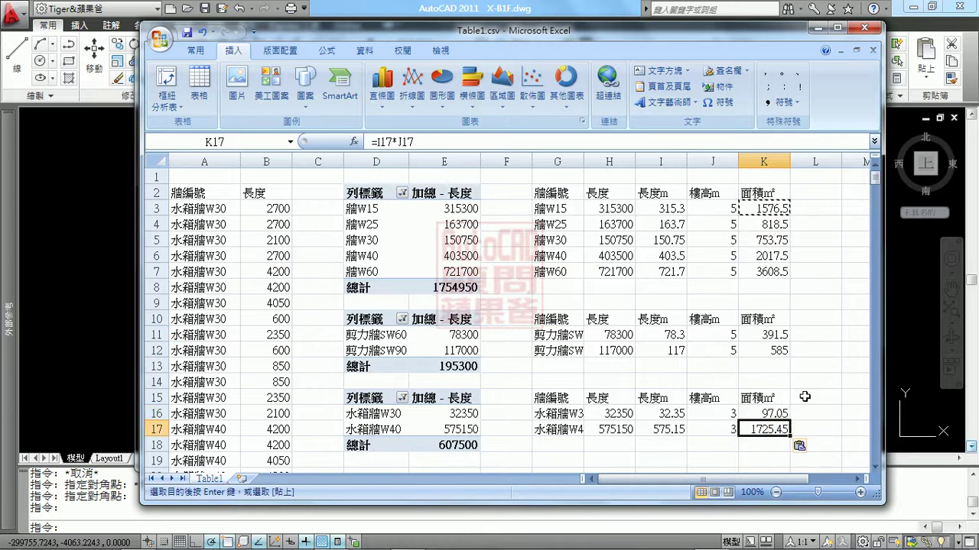
pyautogui.press('Escape')
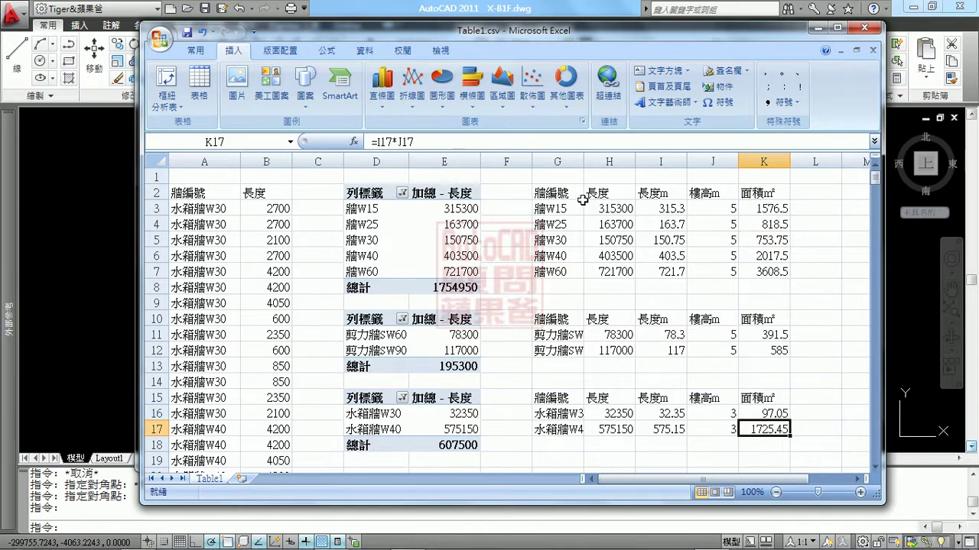
pyautogui.moveTo(558, 193); pyautogui.dragTo(764, 270)
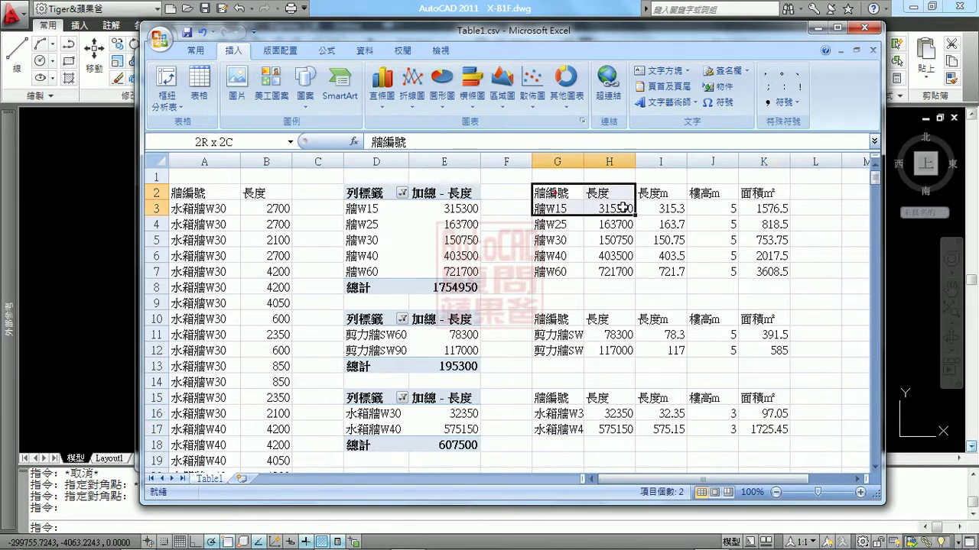
# Step: Give the first table G2:K7 outline and inside borders
pyautogui.rightClick(695, 241)
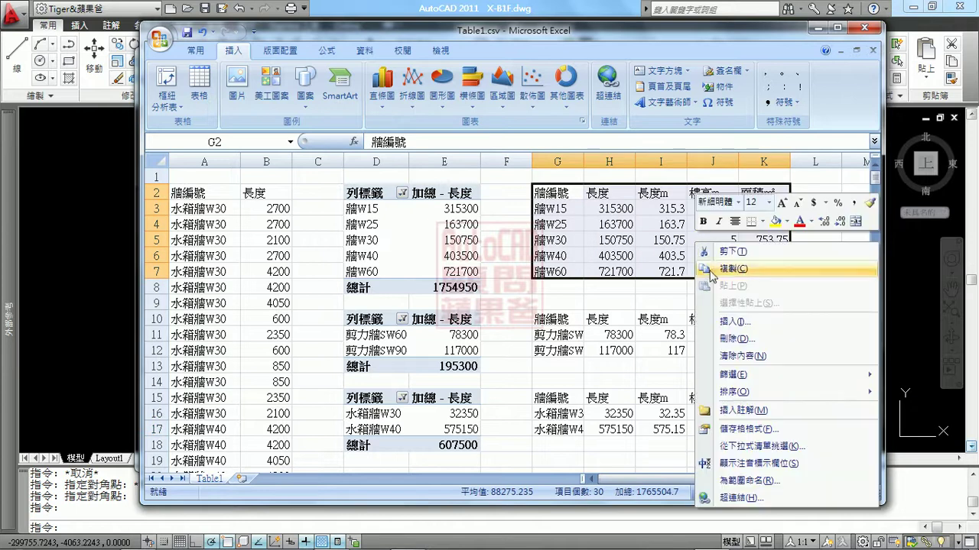
pyautogui.click(741, 428)
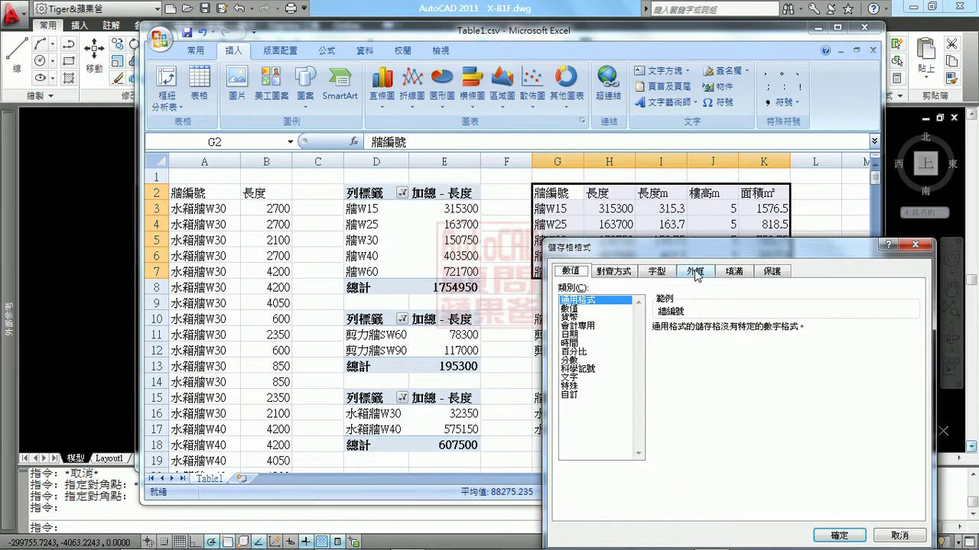
pyautogui.click(695, 271)
pyautogui.click(735, 310)
pyautogui.click(775, 310)
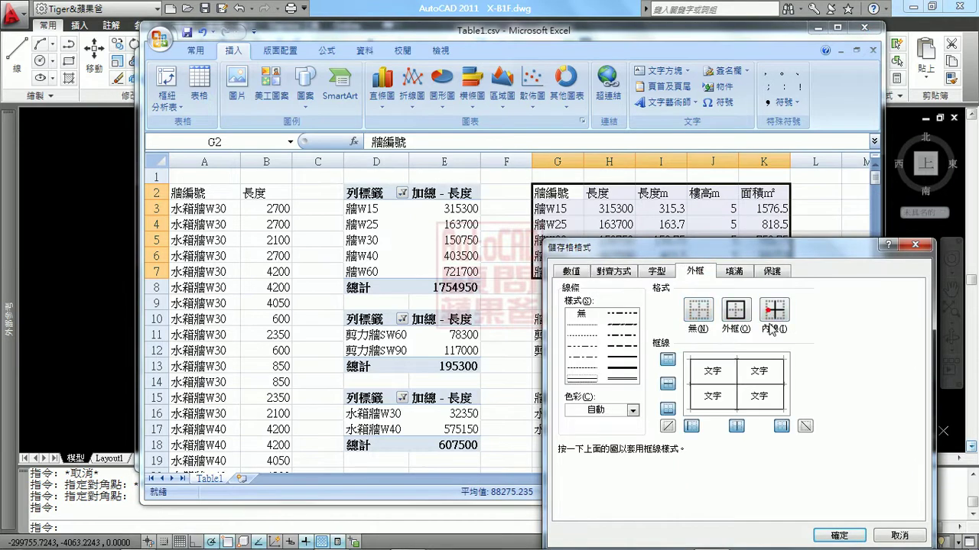
pyautogui.click(839, 535)
# Step: Give the second table G10:K12 outline and inside borders
pyautogui.click(574, 320)
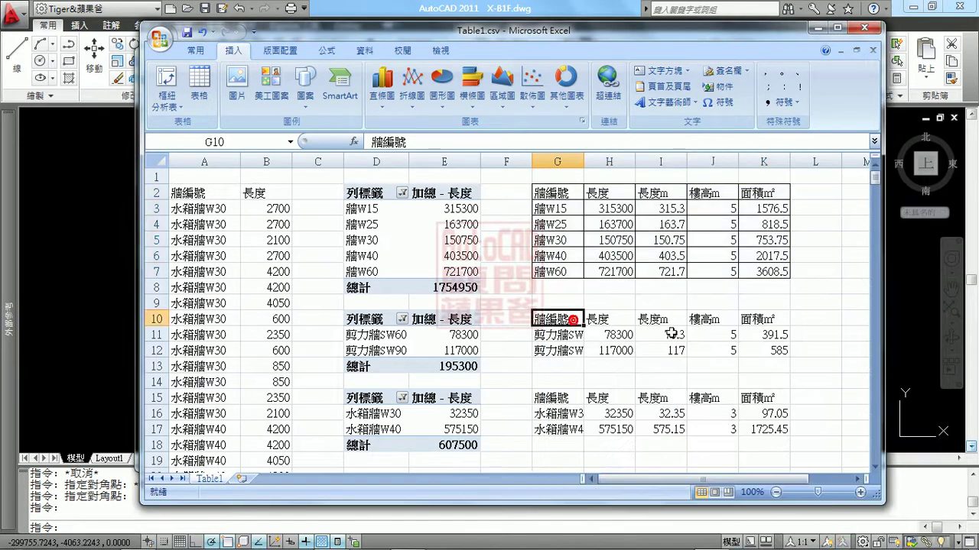
pyautogui.keyDown('shift'); pyautogui.click(765, 350); pyautogui.keyUp('shift')
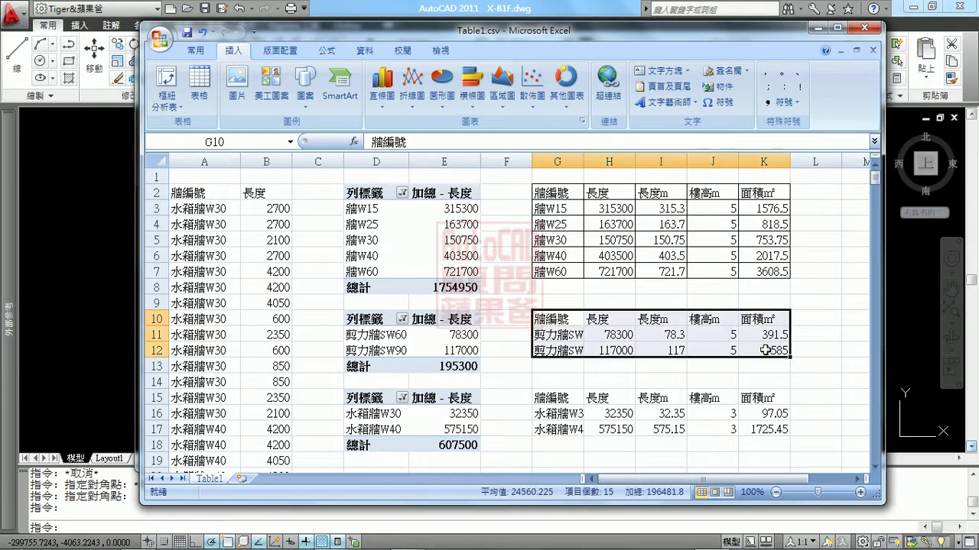
pyautogui.rightClick(765, 351)
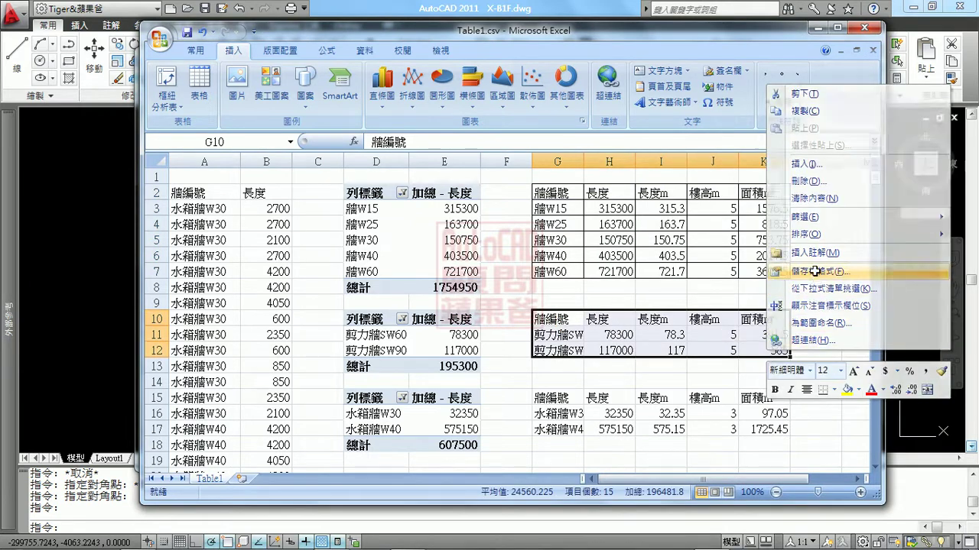
pyautogui.click(815, 272)
pyautogui.click(778, 179)
pyautogui.click(818, 180)
pyautogui.click(879, 404)
# Step: Give the third table G15:K17 outline and inside borders
pyautogui.moveTo(570, 399); pyautogui.dragTo(761, 430)
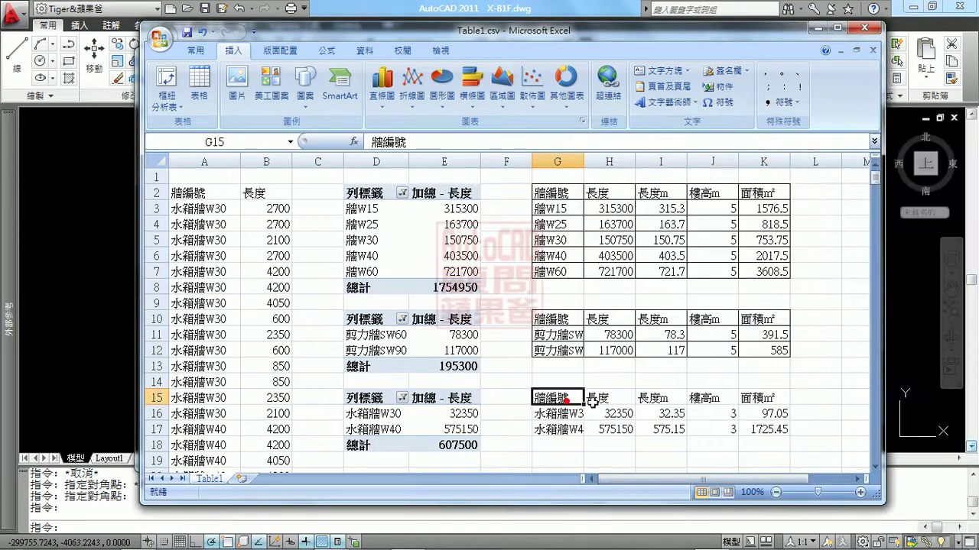
pyautogui.rightClick(762, 432)
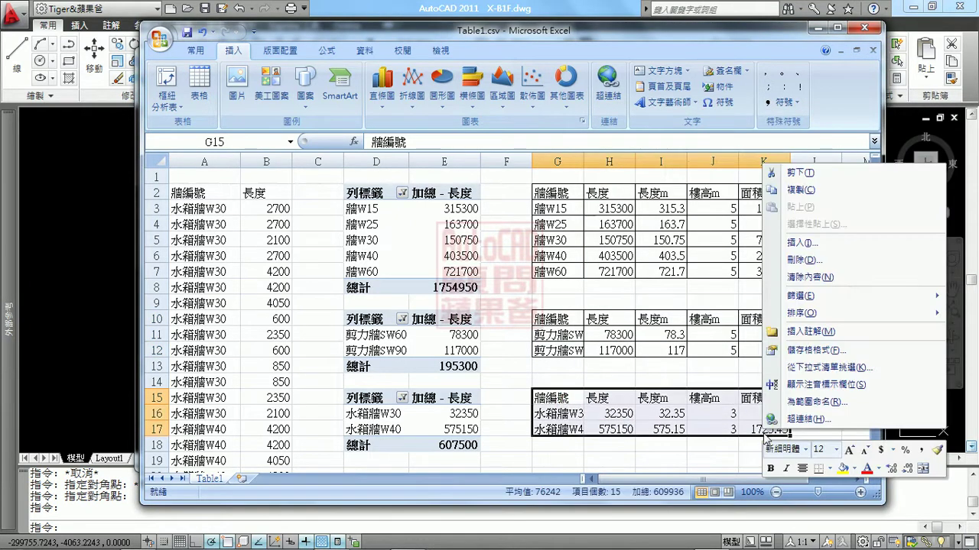
pyautogui.click(808, 350)
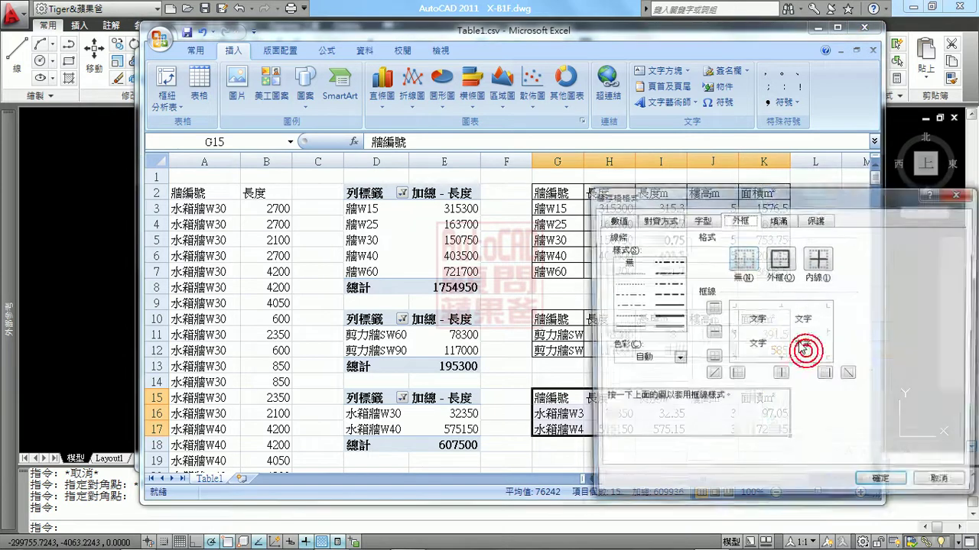
pyautogui.click(778, 258)
pyautogui.click(818, 257)
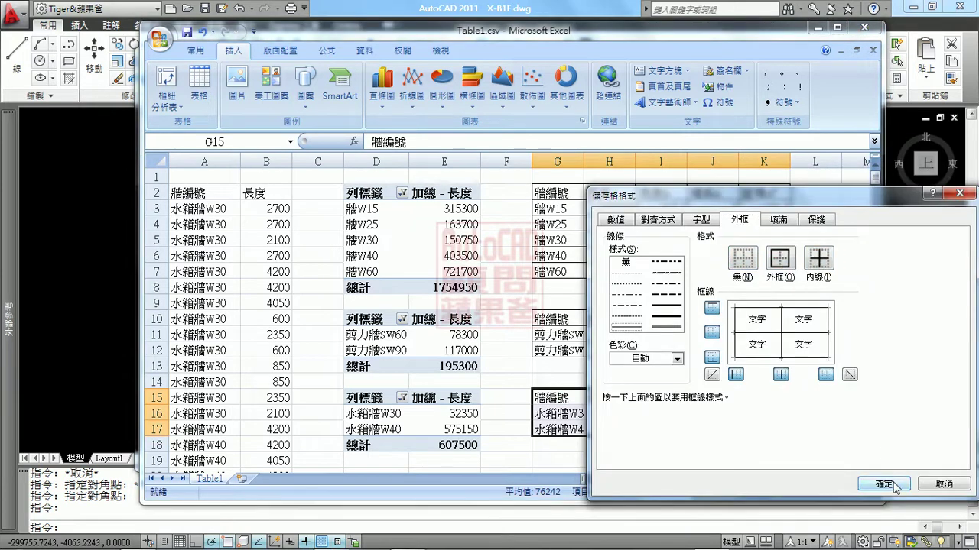
pyautogui.click(883, 484)
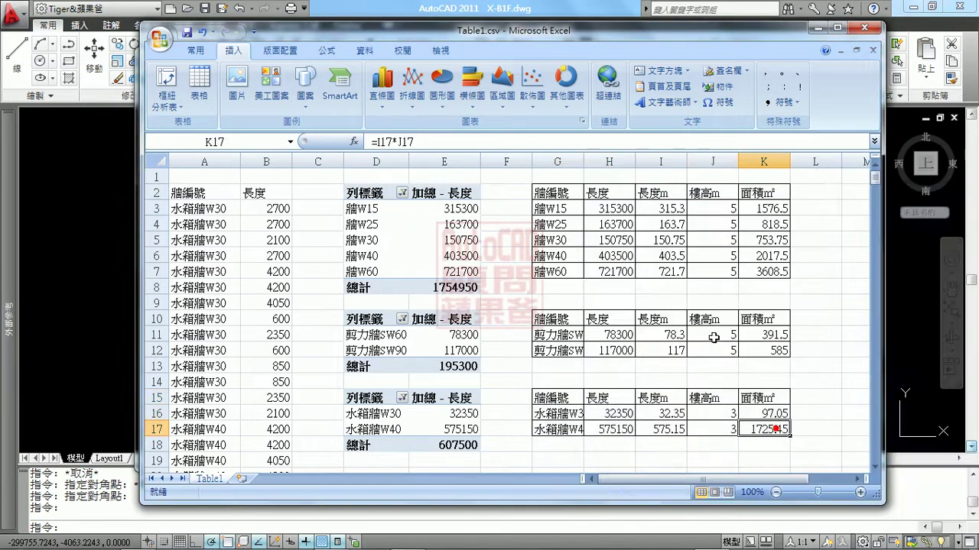
# Step: Centre the contents of G2:K17 and auto-fit column G to names like 水箱牆W40
pyautogui.moveTo(774, 428); pyautogui.dragTo(559, 192)
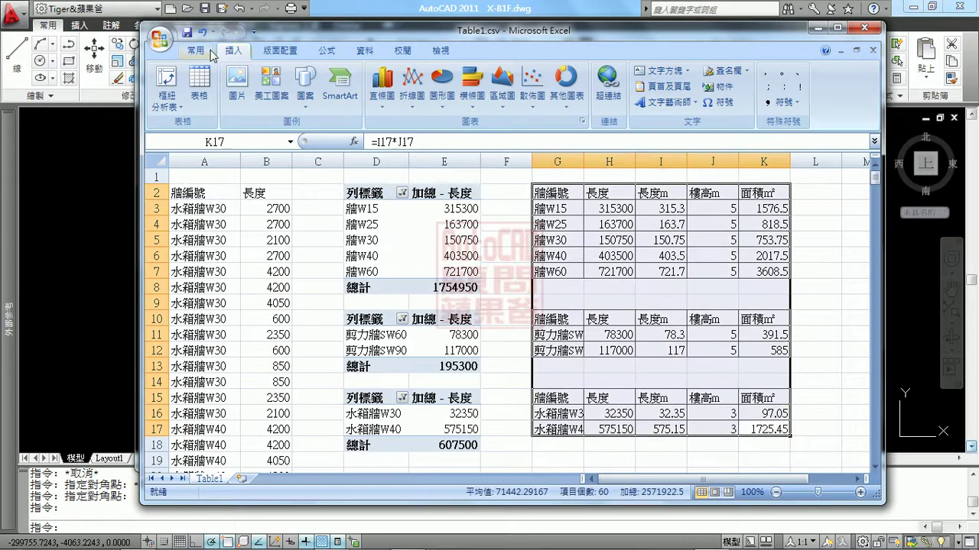
pyautogui.click(196, 51)
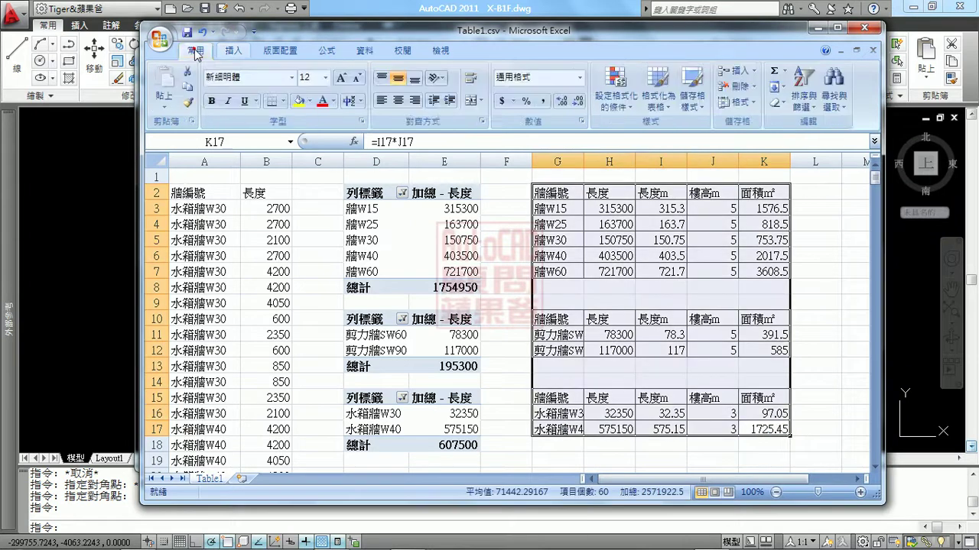
pyautogui.click(398, 100)
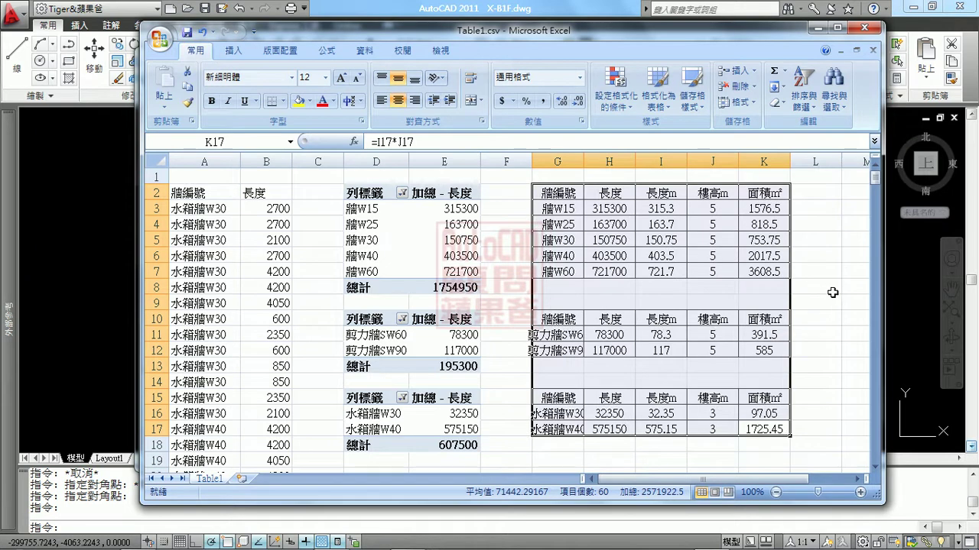
pyautogui.click(823, 190)
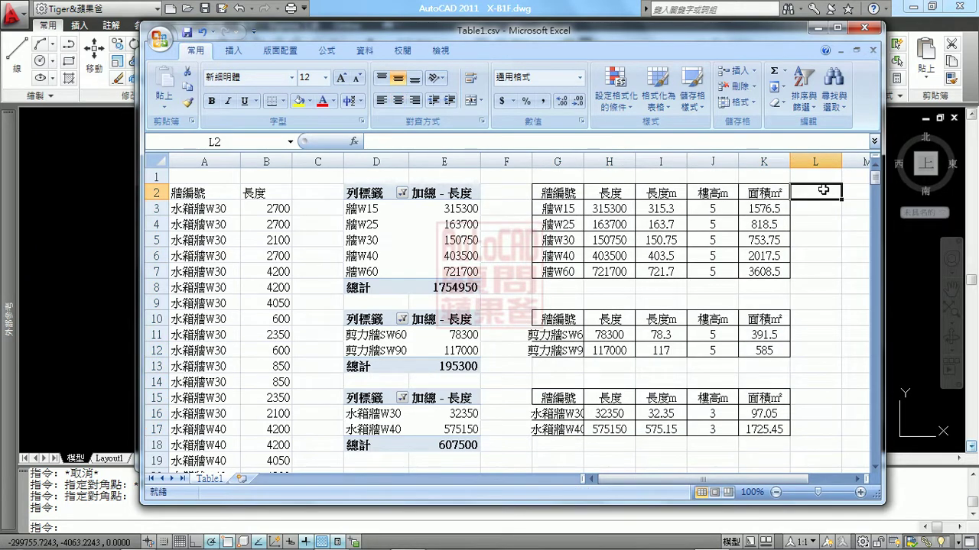
pyautogui.doubleClick(584, 162)
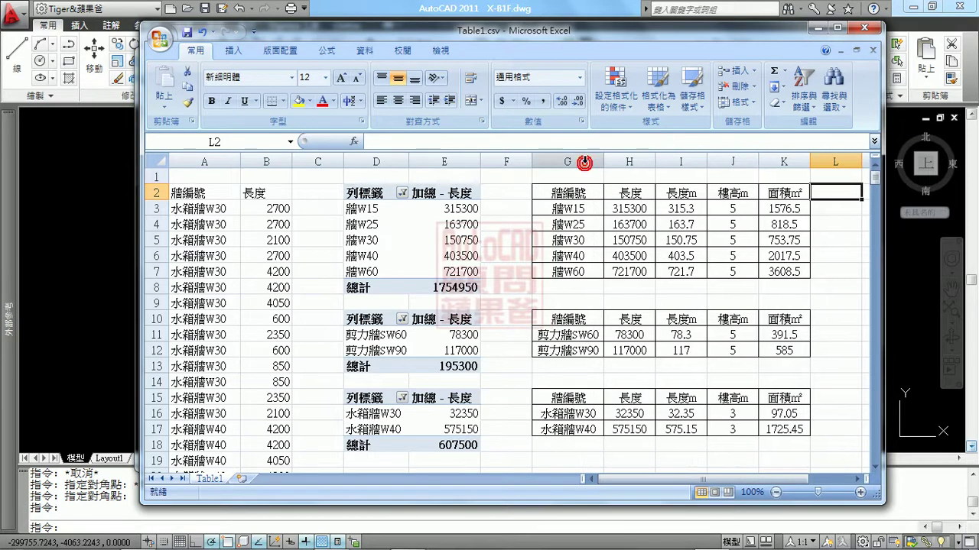
pyautogui.click(798, 428)
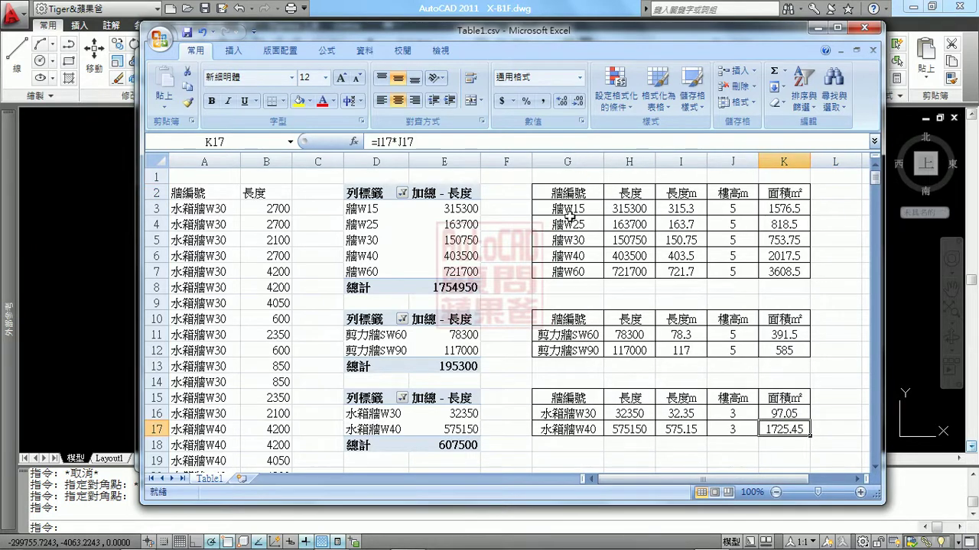
pyautogui.moveTo(798, 428); pyautogui.dragTo(568, 192)
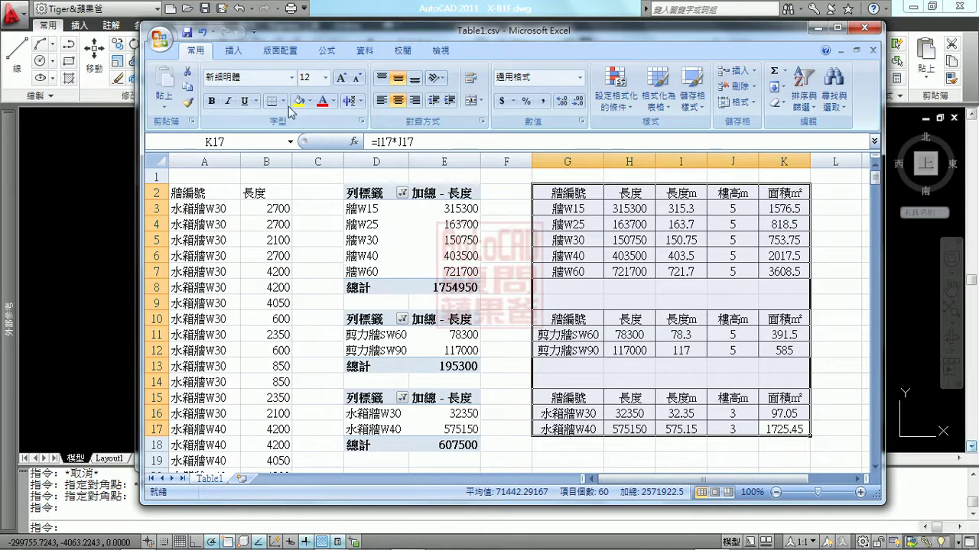
# Step: Save the workbook in Excel format as 牆數量.xlsx instead of Table1.csv
pyautogui.click(186, 34)
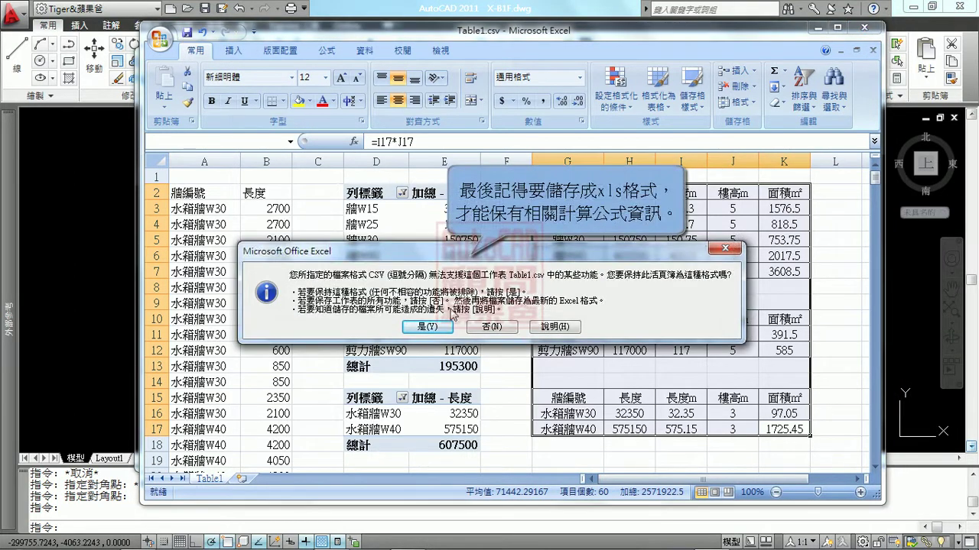
pyautogui.click(503, 328)
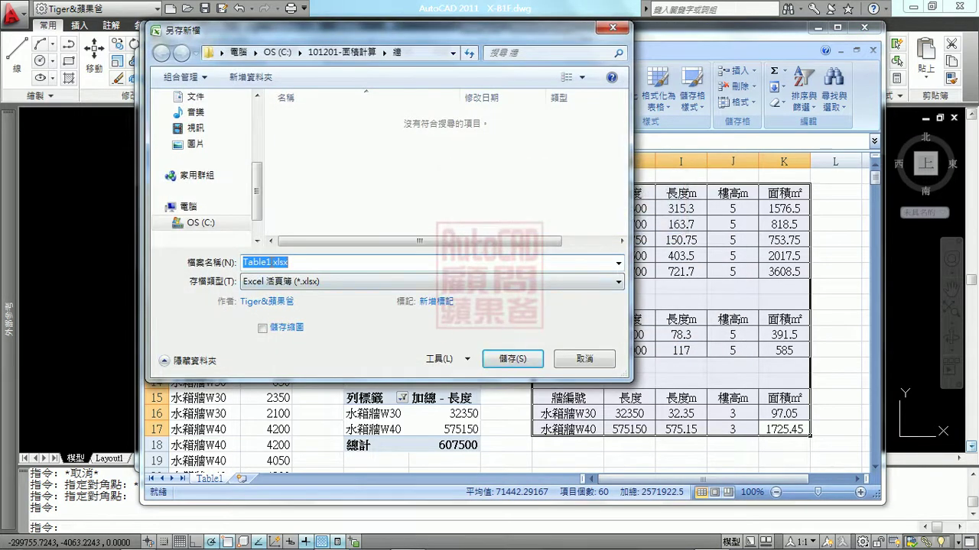
pyautogui.moveTo(271, 262); pyautogui.dragTo(236, 267)
pyautogui.write('Fㄑ')
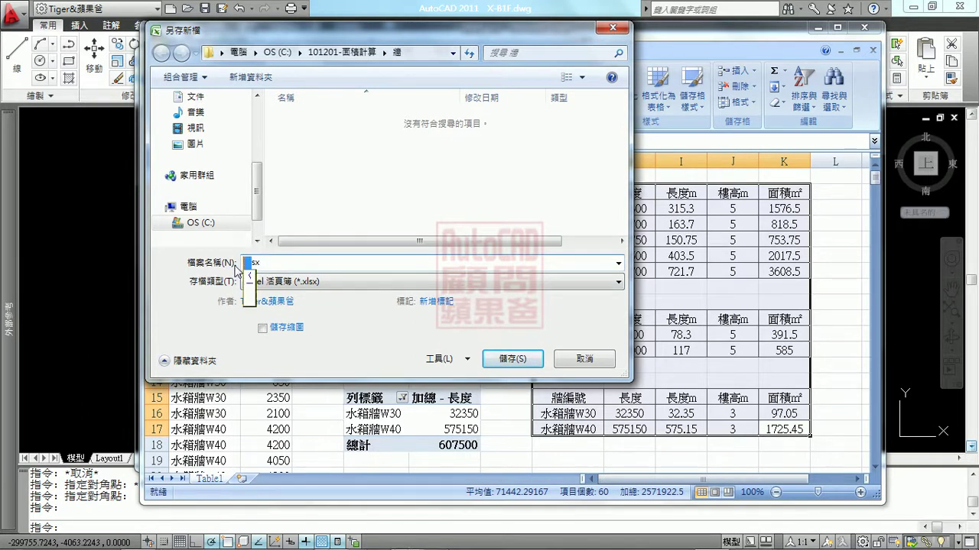
pyautogui.write('牆')
pyautogui.write('數')
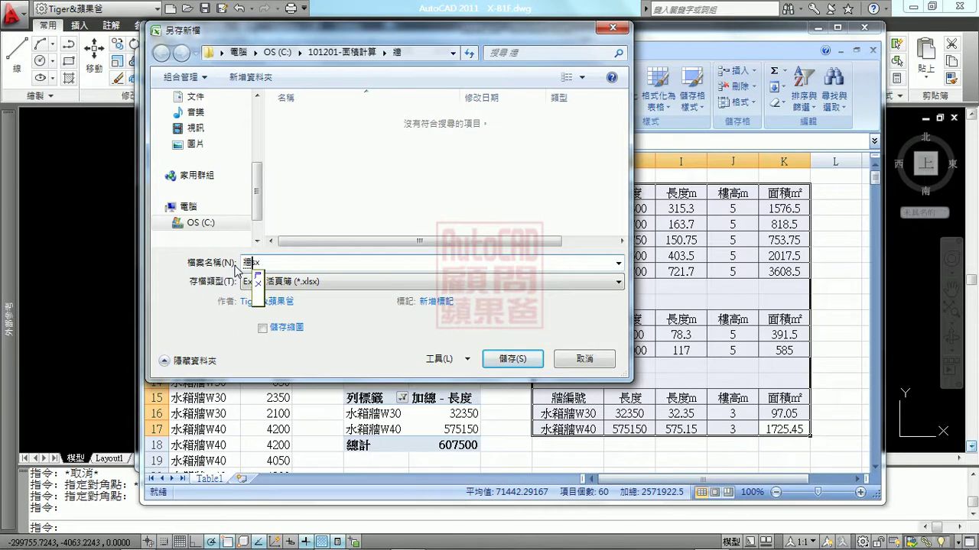
pyautogui.write('量')
pyautogui.press('Return')
pyautogui.click(513, 359)
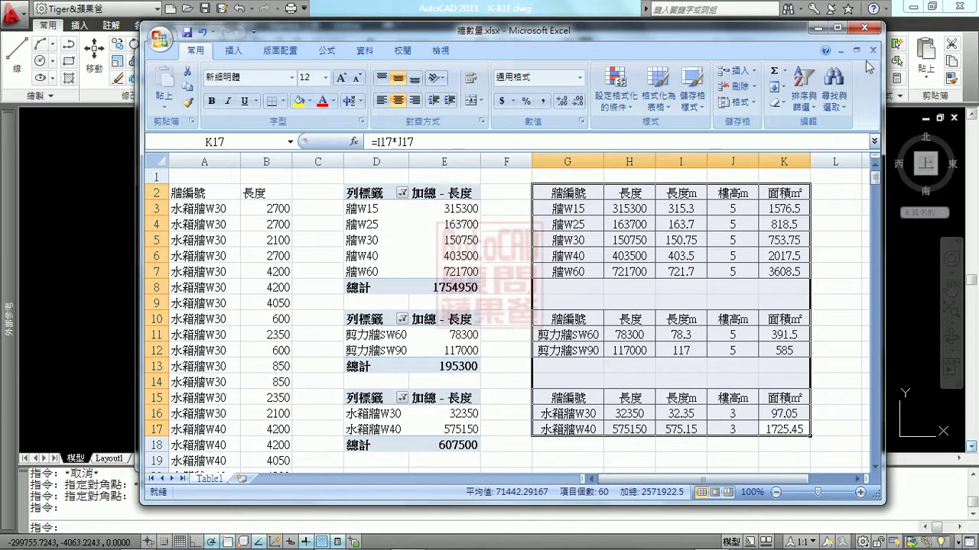
# Step: Close Excel and select 牆數量.xlsx in the 牆 folder
pyautogui.click(864, 26)
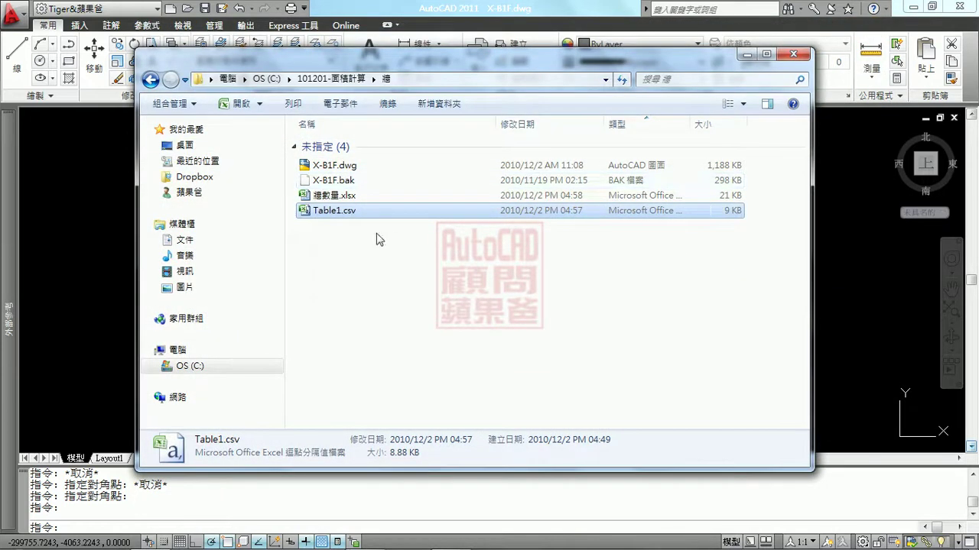
pyautogui.click(341, 196)
pyautogui.rightClick(355, 198)
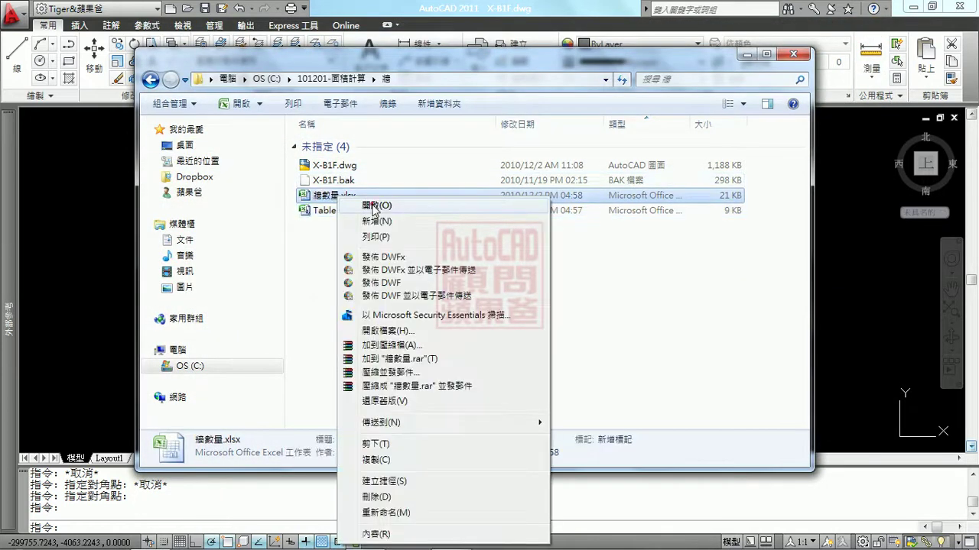